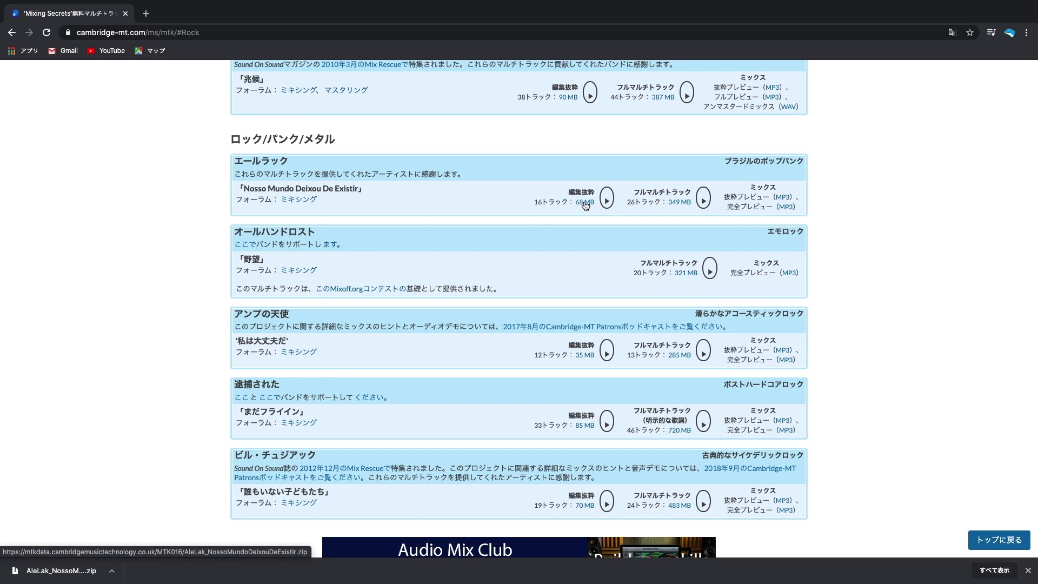
Unpack the downloaded AleLak_NossoM….zip, open the AleLak_NossoMundoDeixouDeExistar folder and list its files in column view.
click(111, 571)
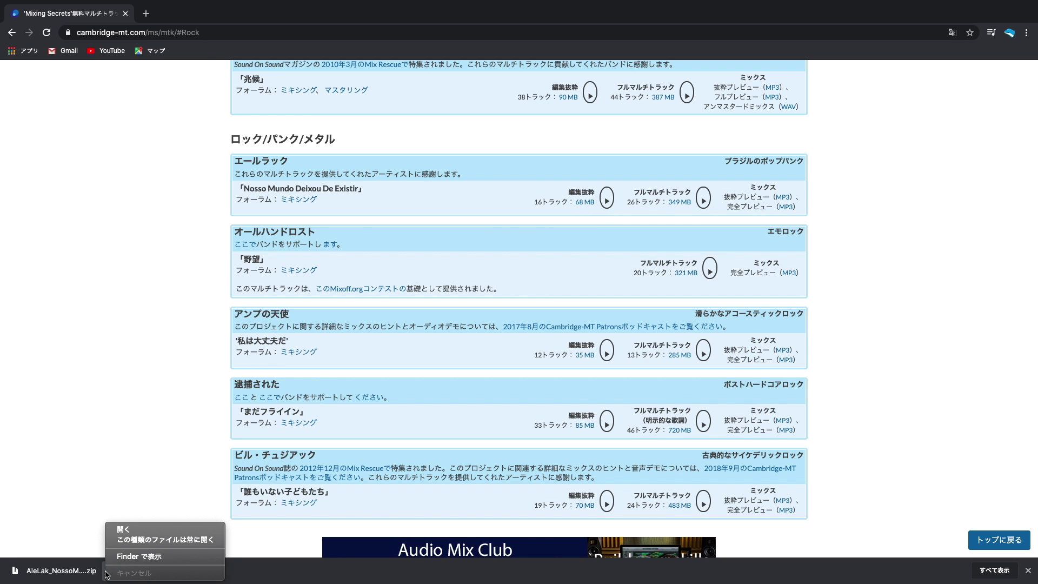
click(73, 575)
click(73, 573)
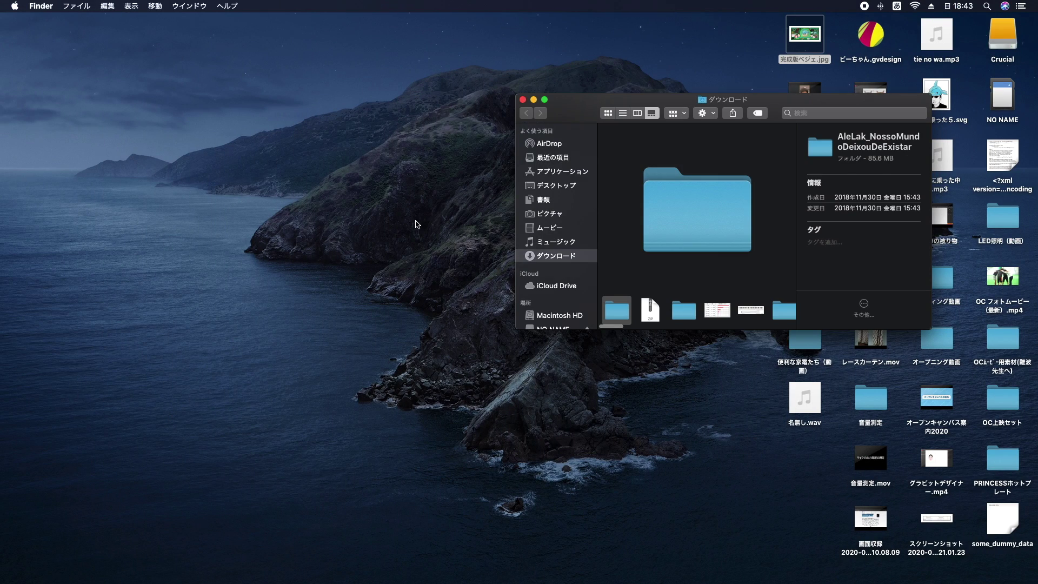
double_click(685, 229)
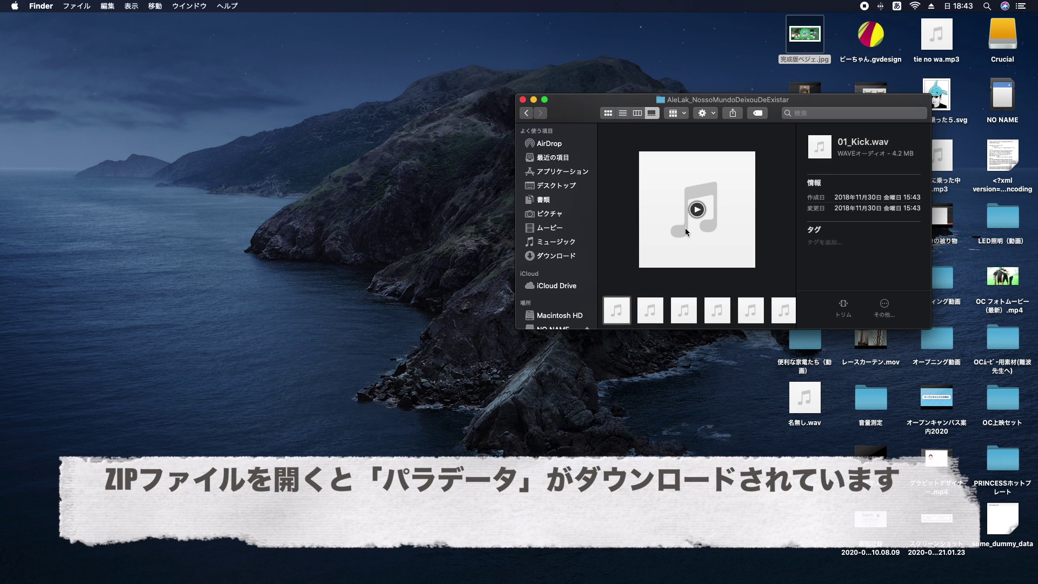
click(637, 113)
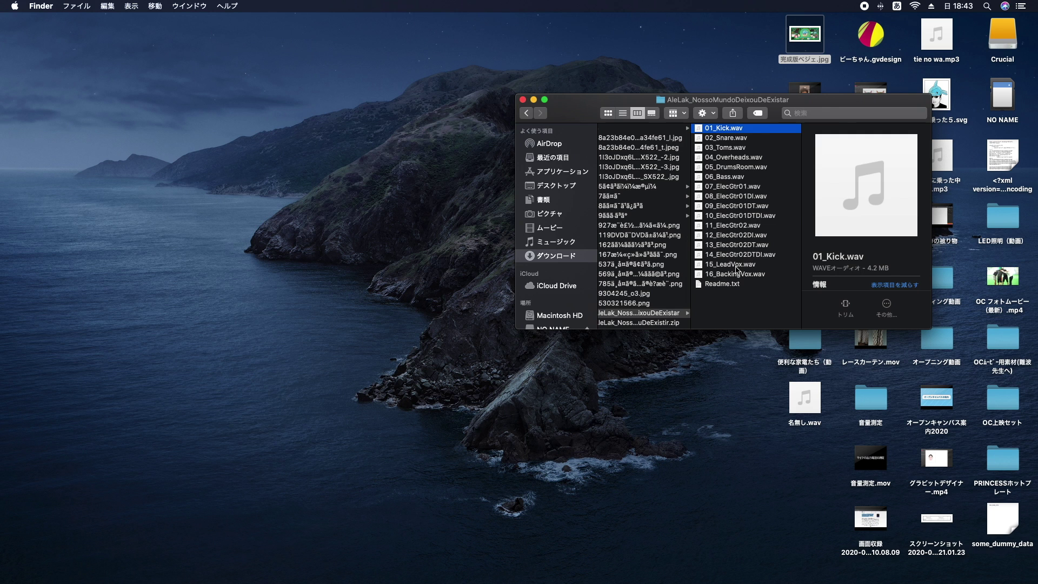
Switch to Logic Pro X and create a new empty project with one audio track.
mouse_move(702, 578)
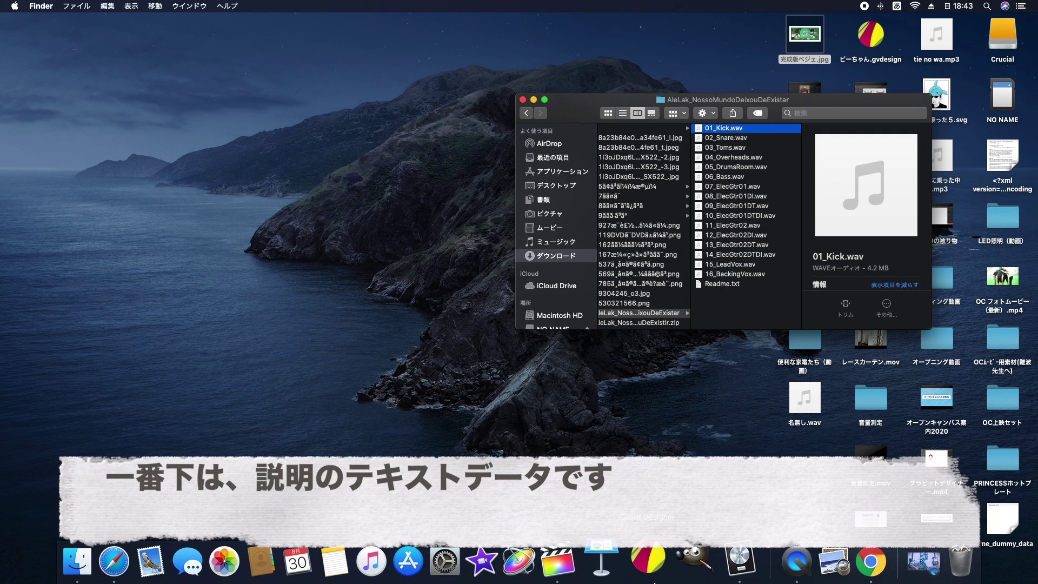
click(722, 566)
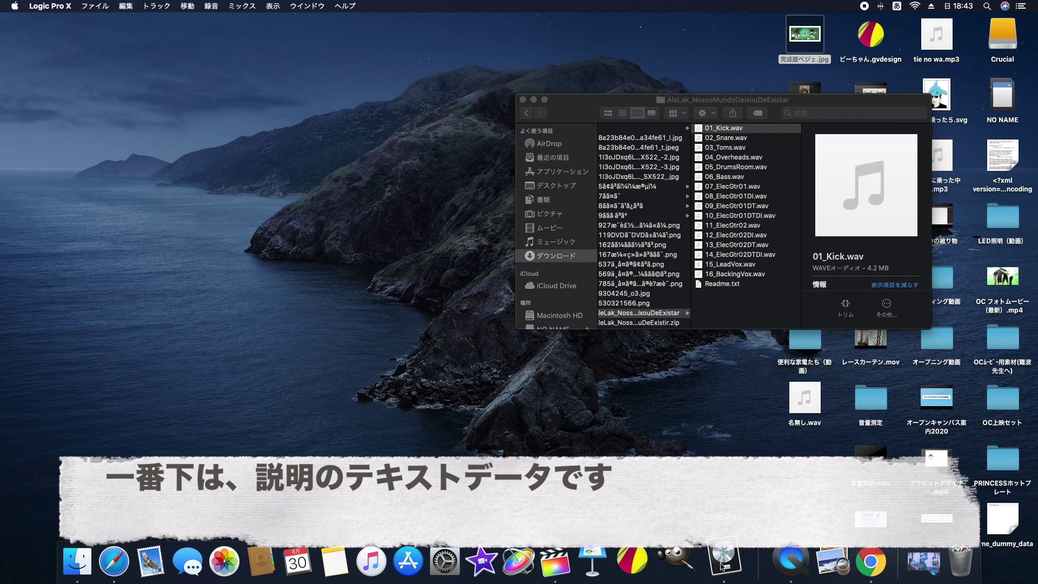
click(98, 7)
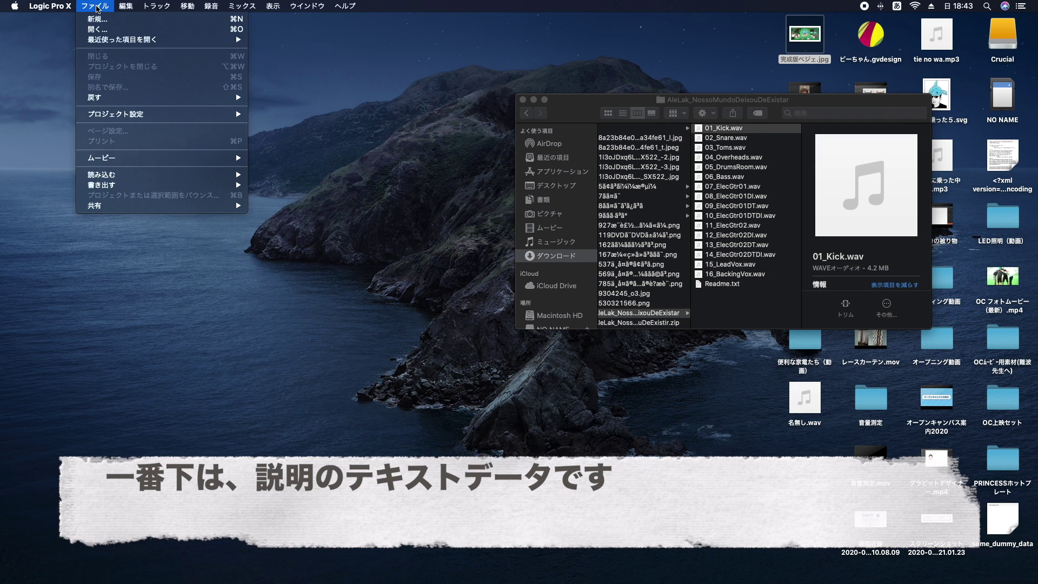
click(99, 20)
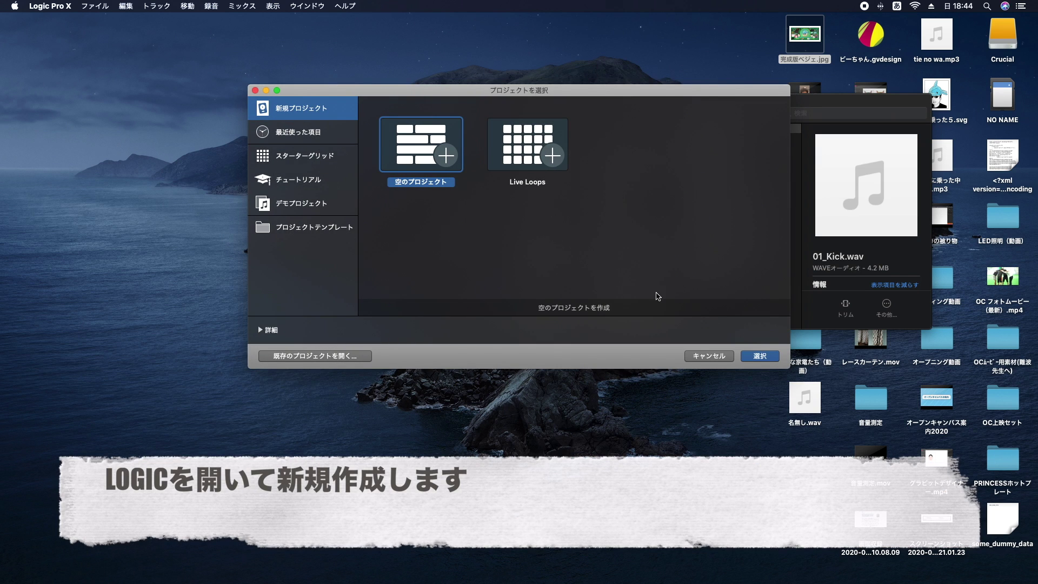
click(760, 356)
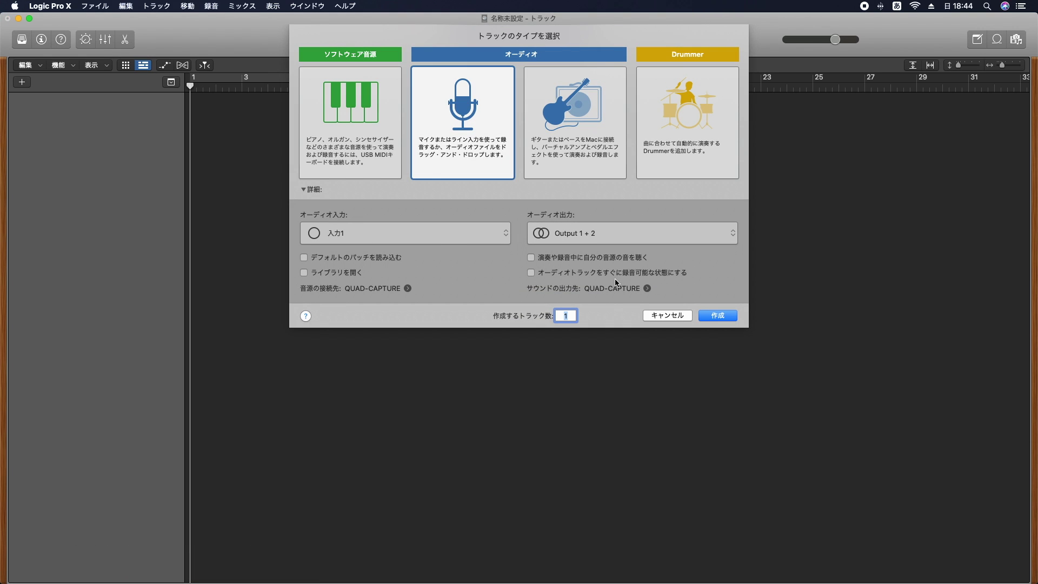
click(709, 315)
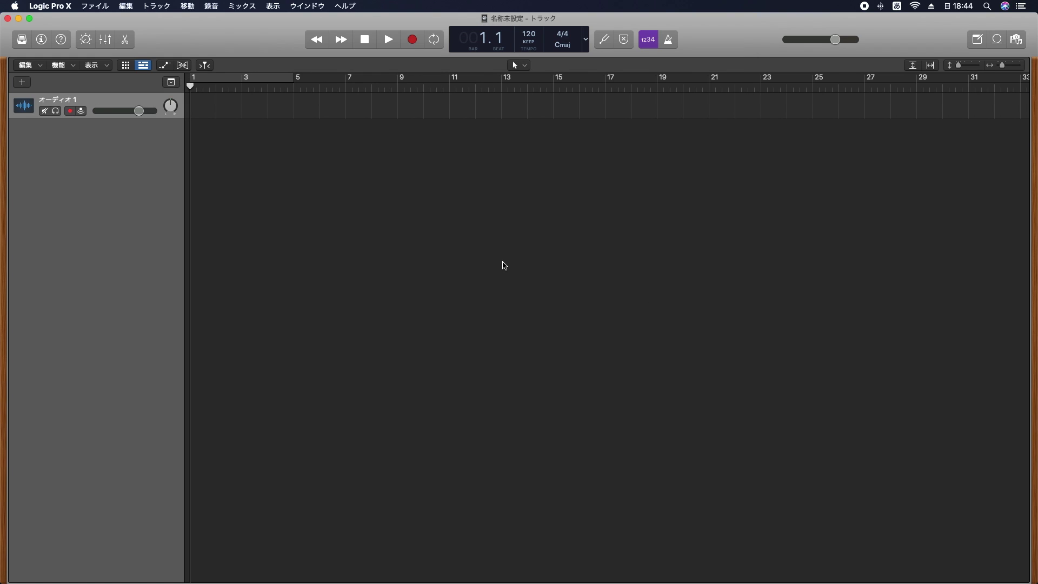
Return to the stem folder in Finder and preview 16_BackingVox.wav and 01_Kick.wav, closing the preview at the end.
click(30, 22)
key(ctrl+Left)
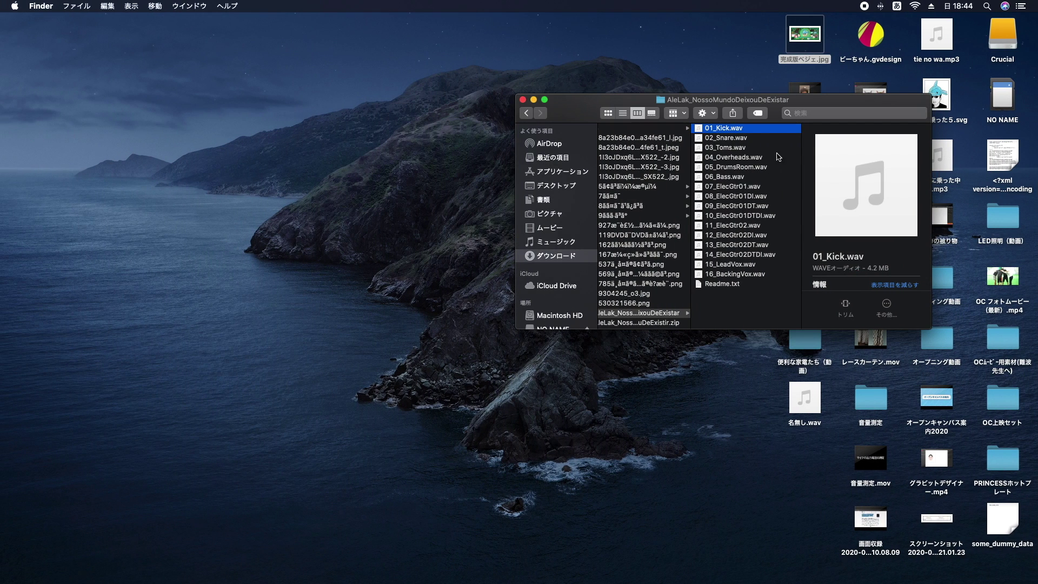
click(738, 274)
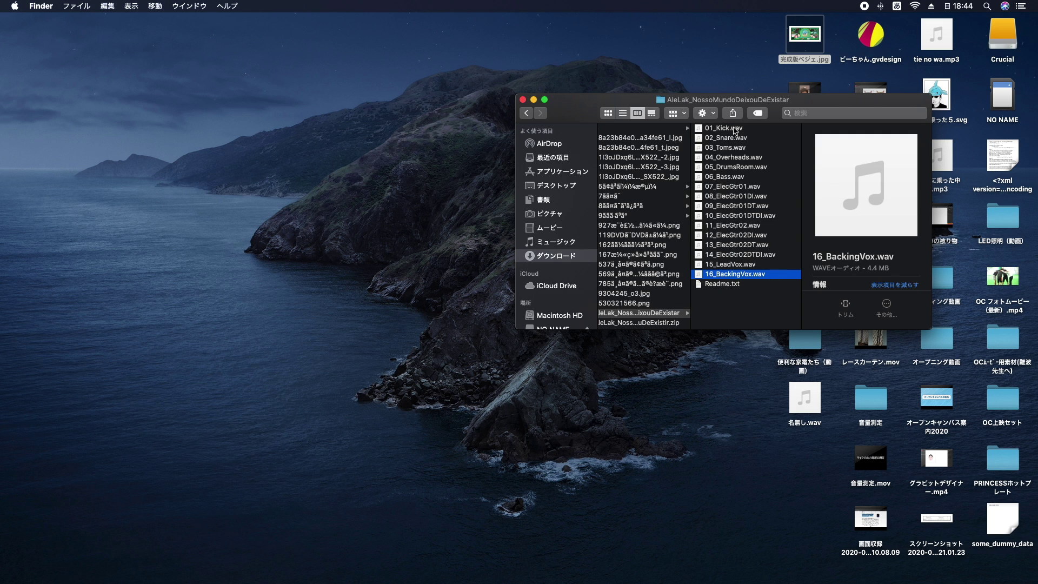
key(space)
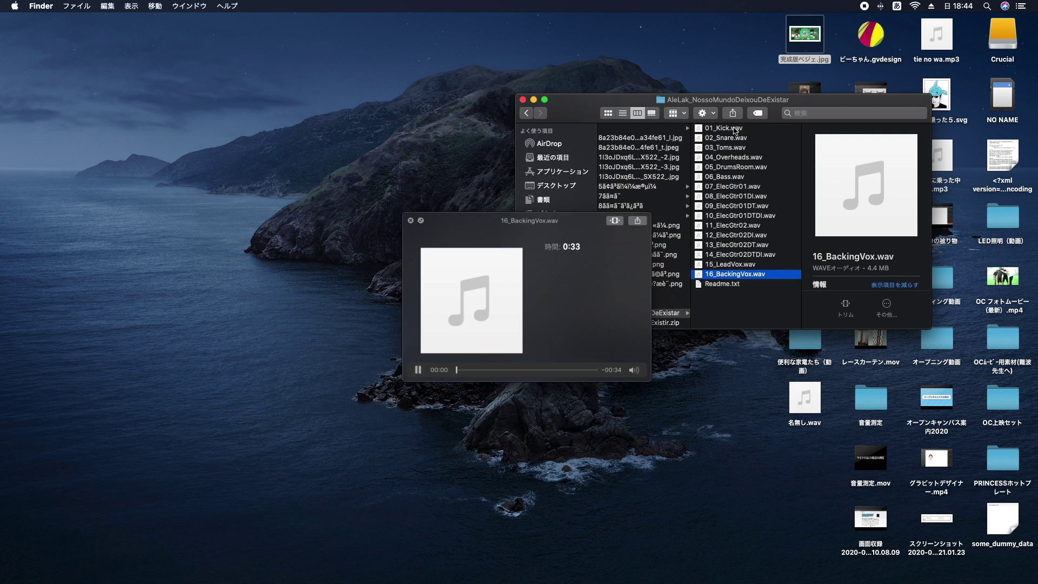
click(724, 128)
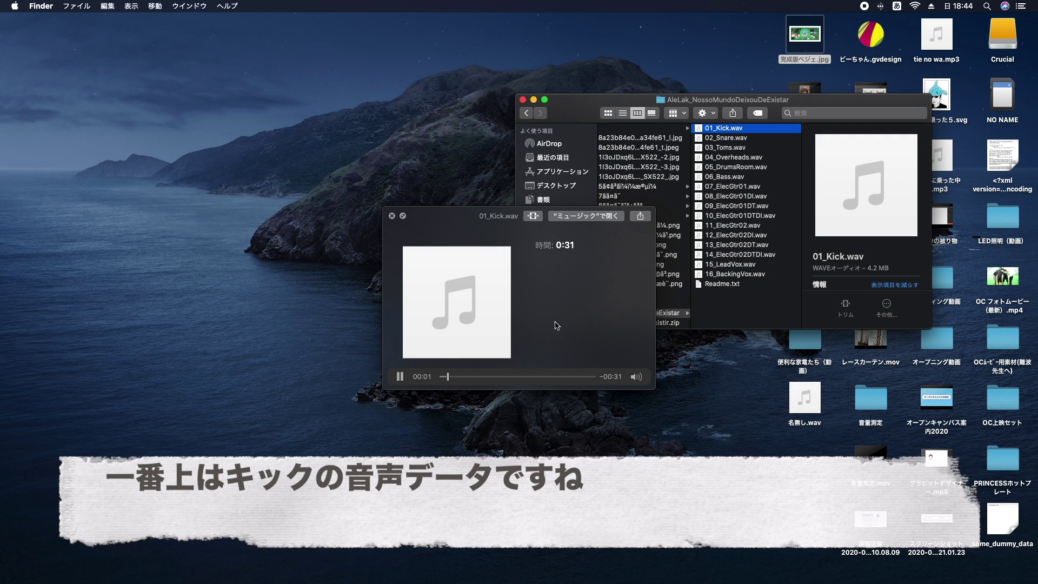
click(399, 380)
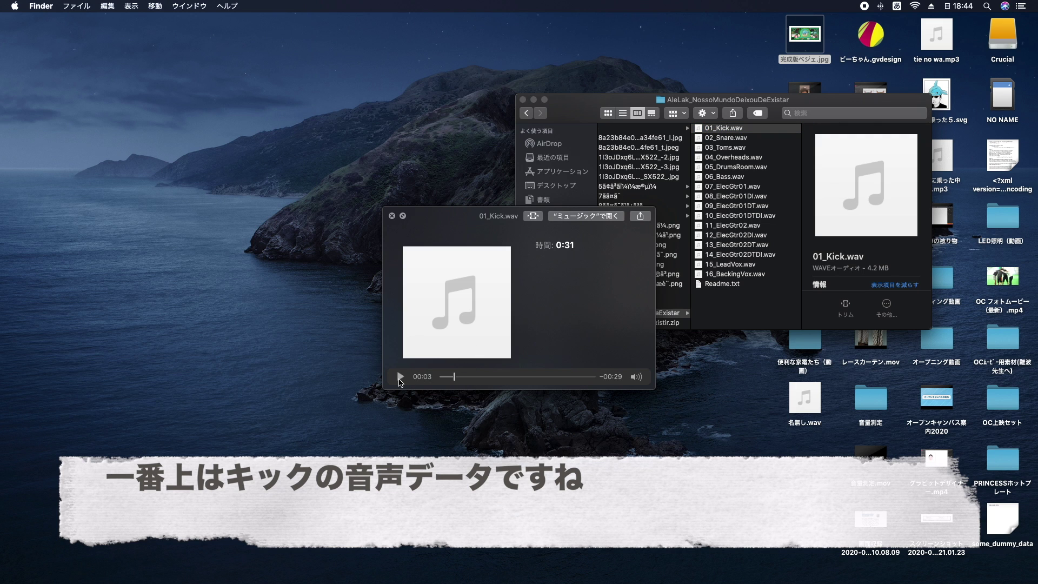
click(392, 215)
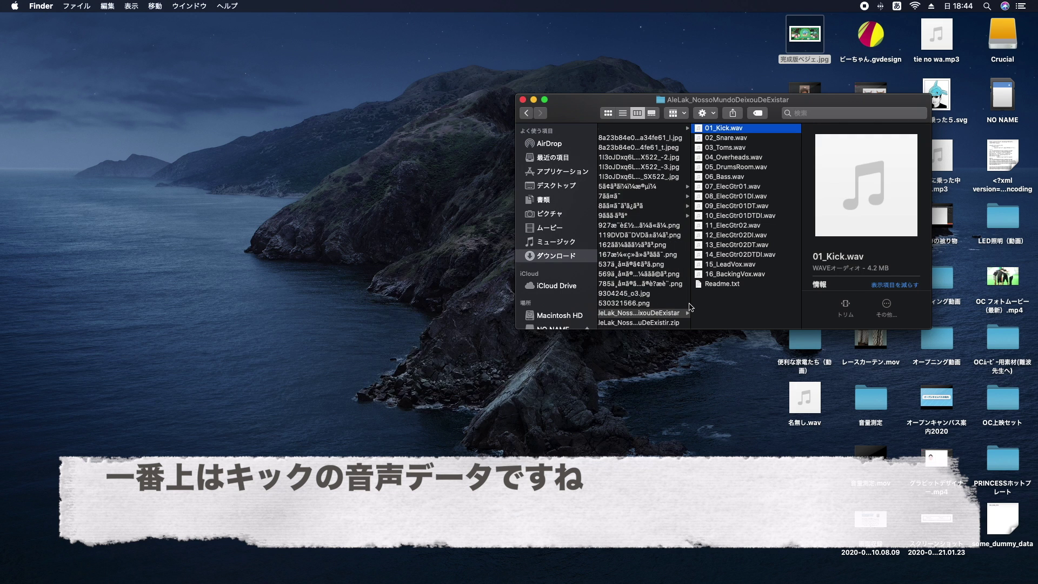
Import all 16 WAV files, 01_Kick through 16_BackingVox, into the Logic project at bar 1 with the use existing tracks option.
shift+click(761, 274)
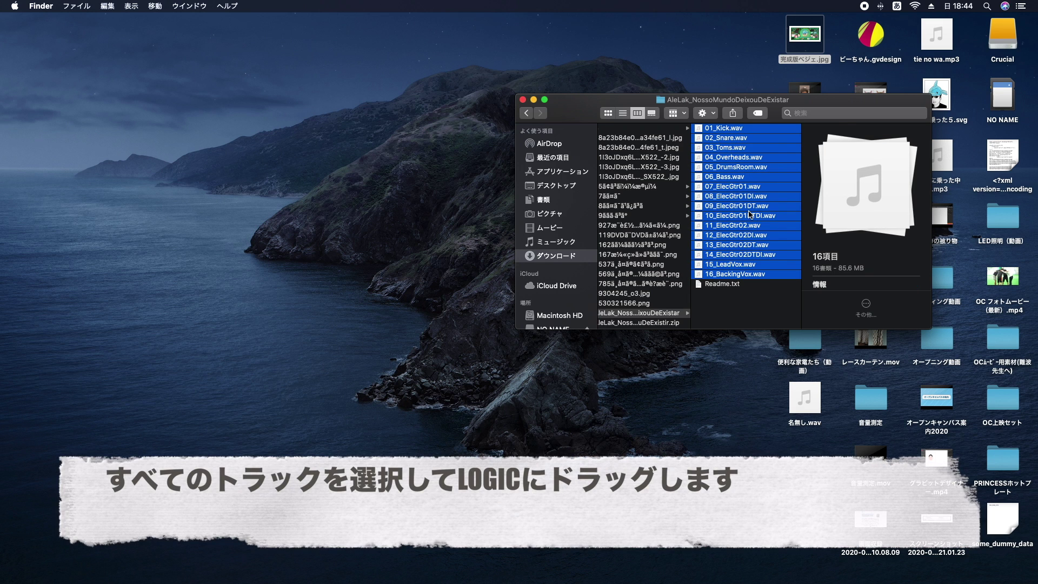
drag(751, 215, 190, 77)
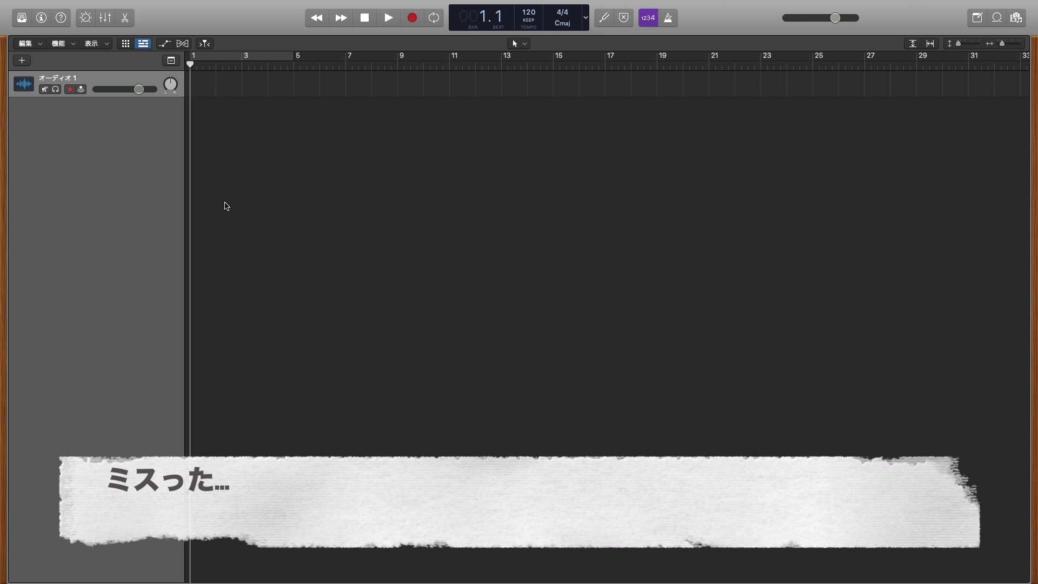
key(ctrl+Left)
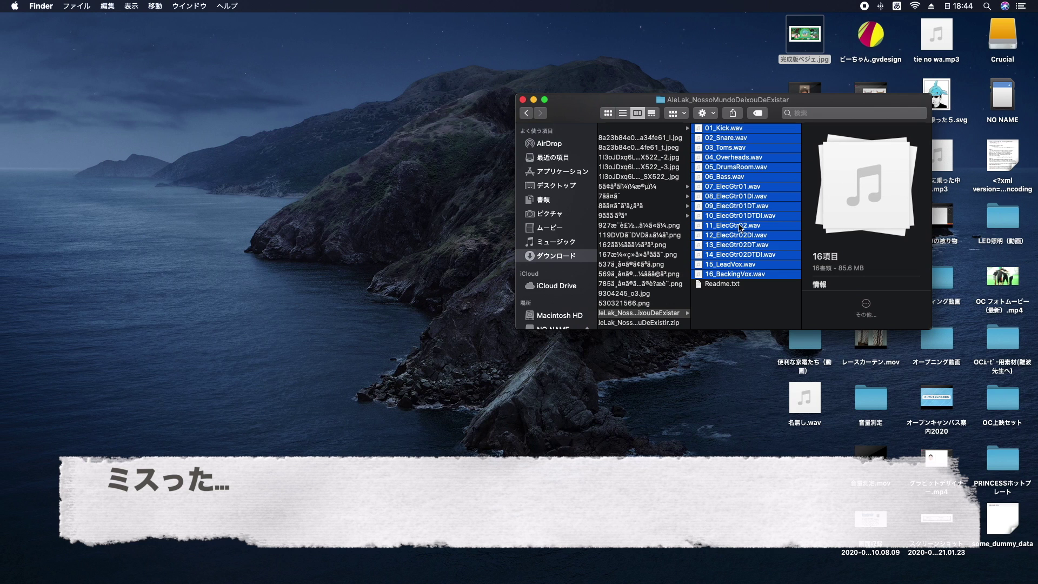
drag(734, 216, 99, 160)
key(ctrl+Right)
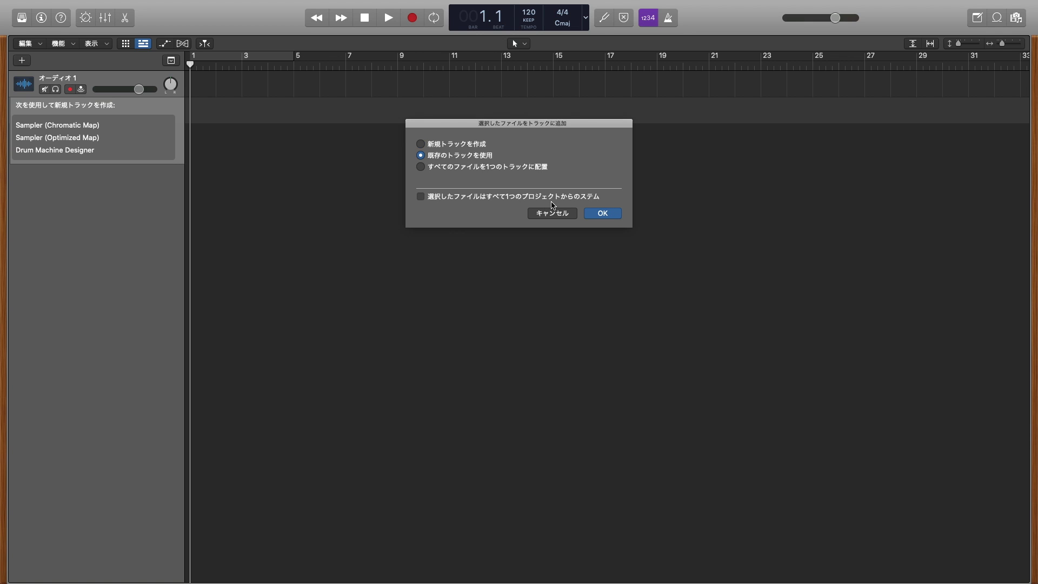
click(614, 216)
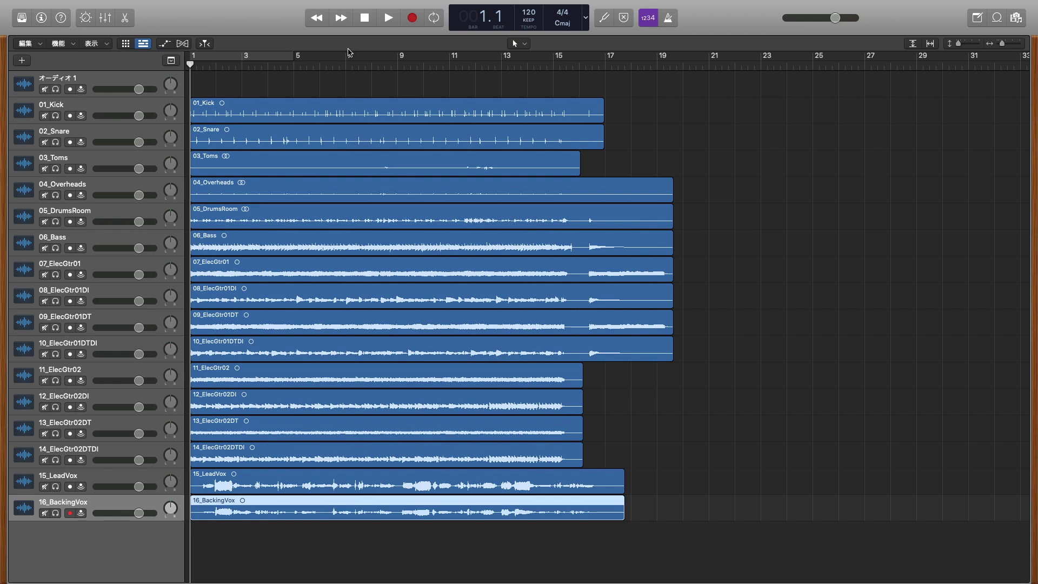
Play the song and audition 01_Kick and 02_Snare in solo one at a time, releasing each solo again.
click(387, 20)
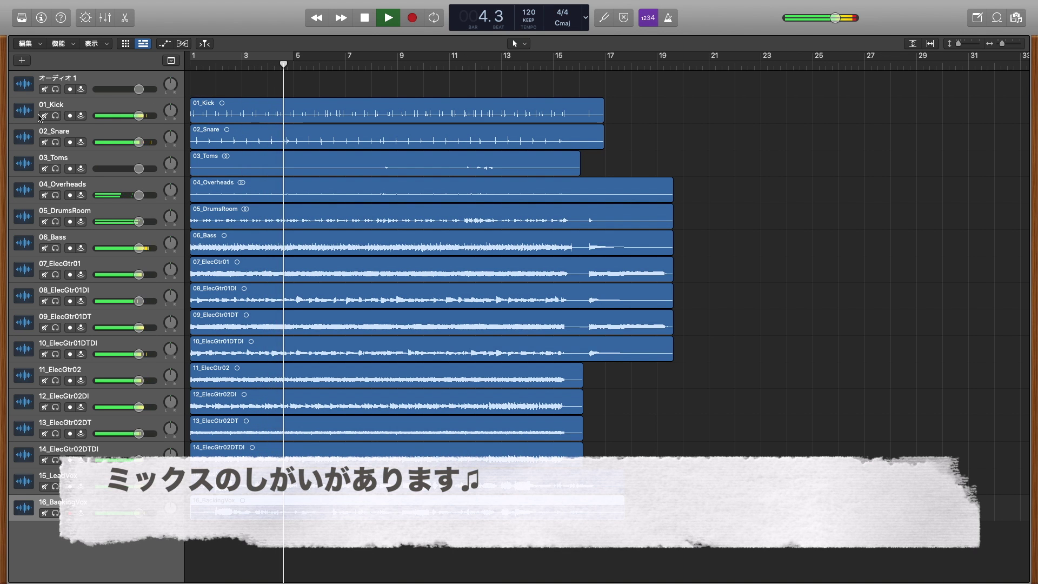
click(57, 116)
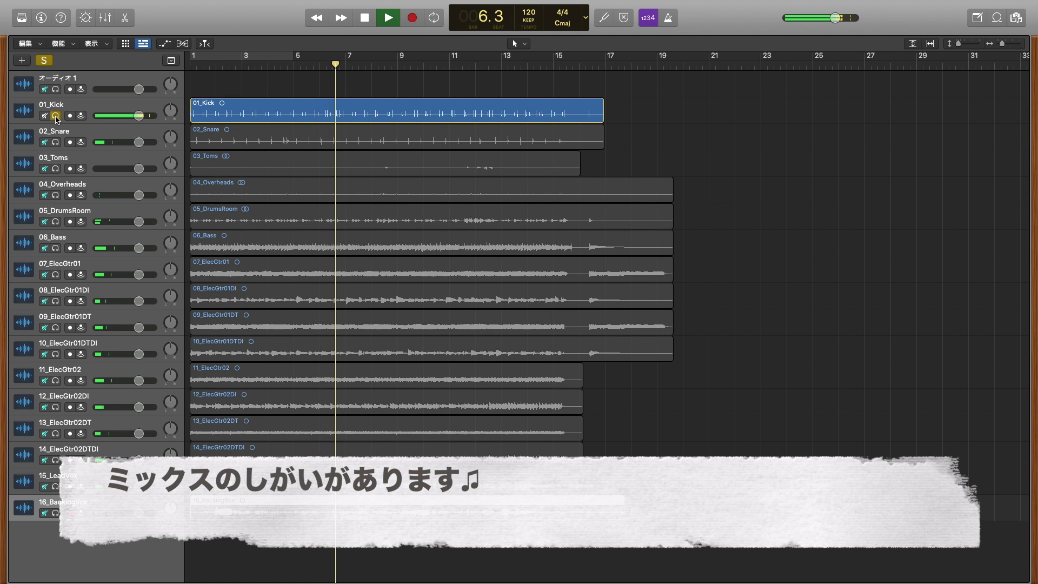
click(56, 116)
click(56, 142)
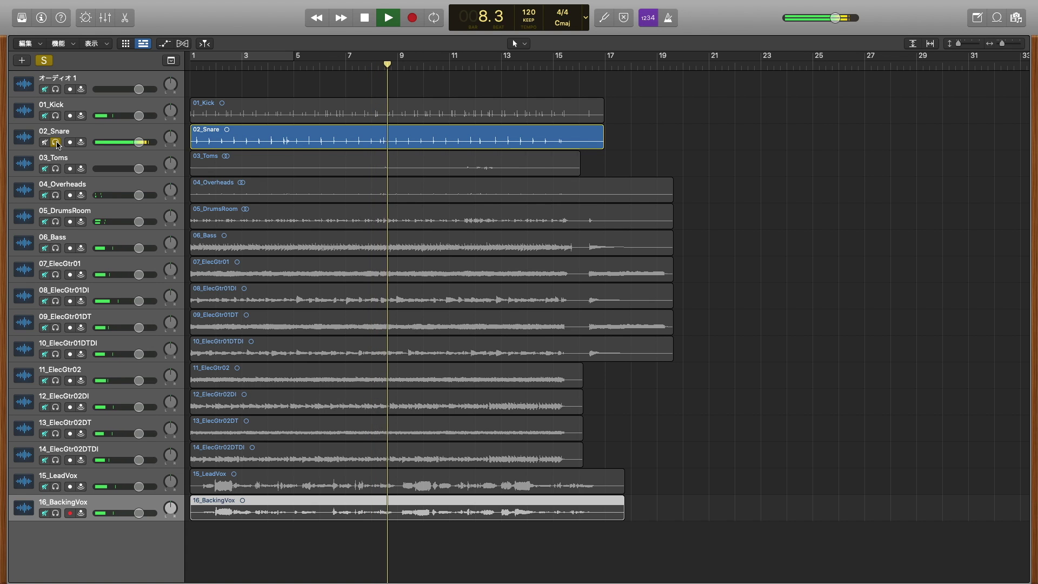
click(56, 142)
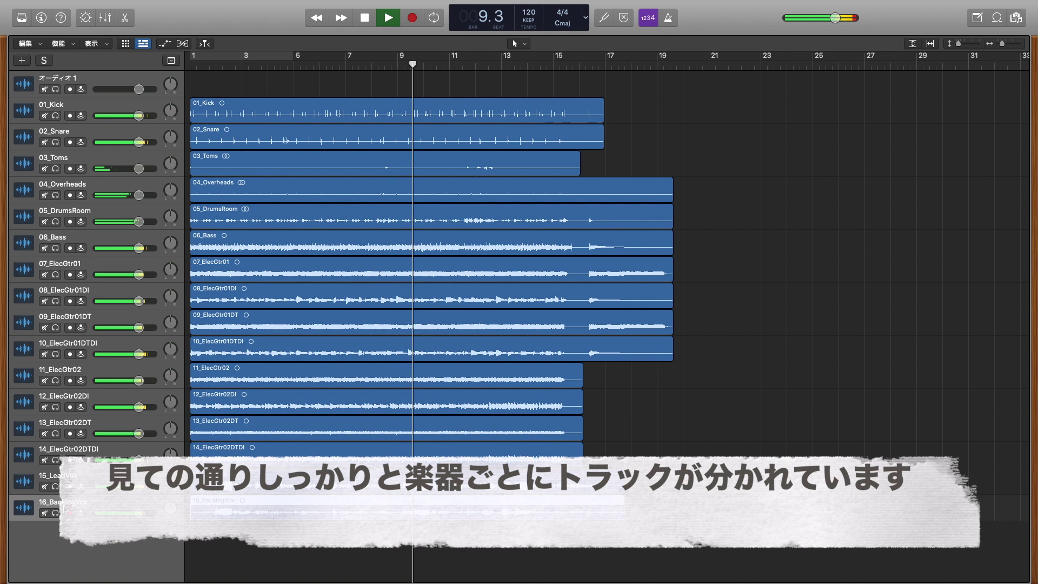
Solo the two vocal tracks and the four ElecGtr02 tracks, adding one after another from 16_BackingVox up to 11_ElecGtr02.
drag(56, 513, 56, 487)
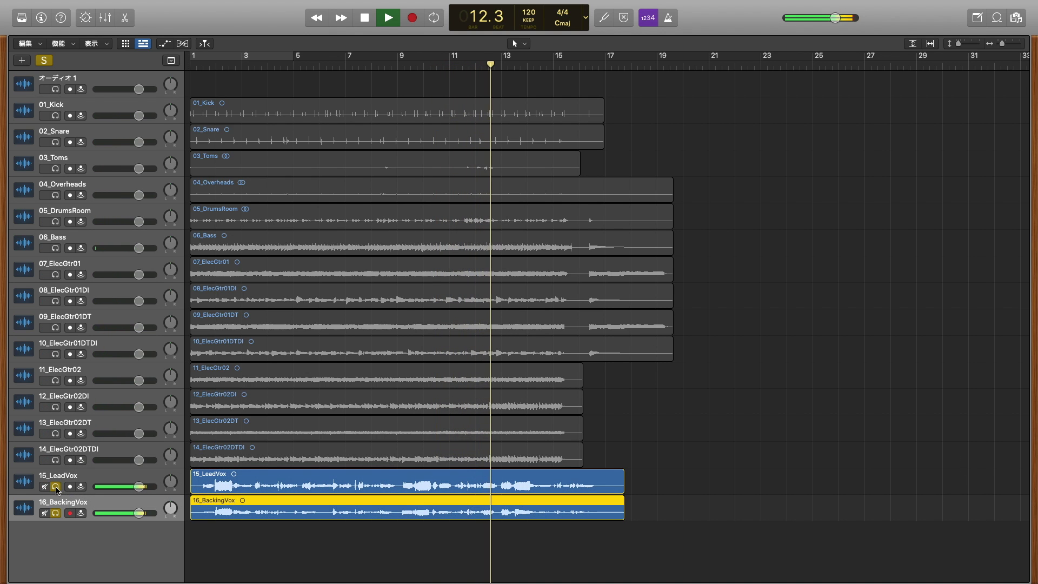
click(55, 460)
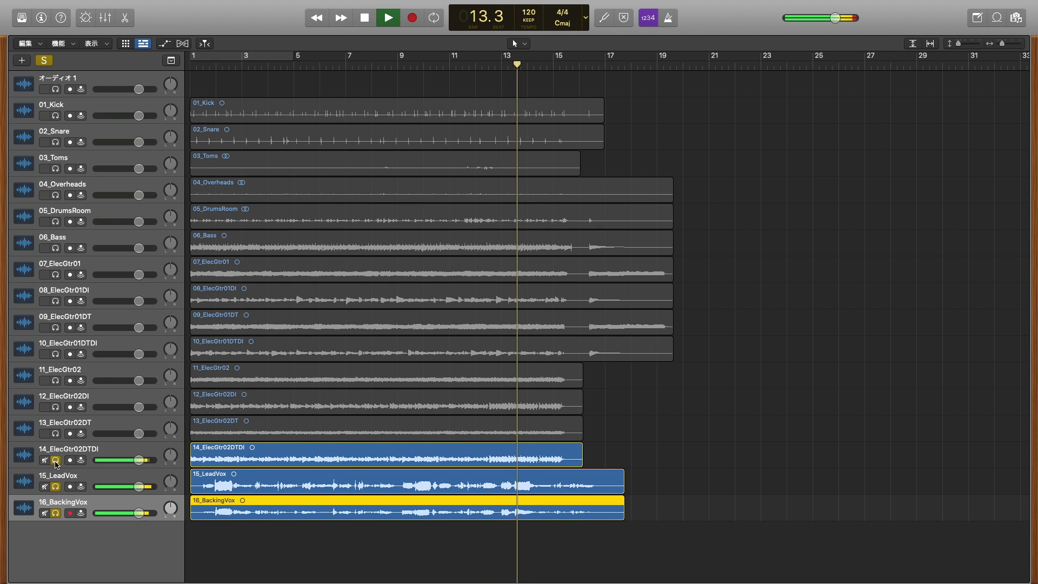
click(55, 434)
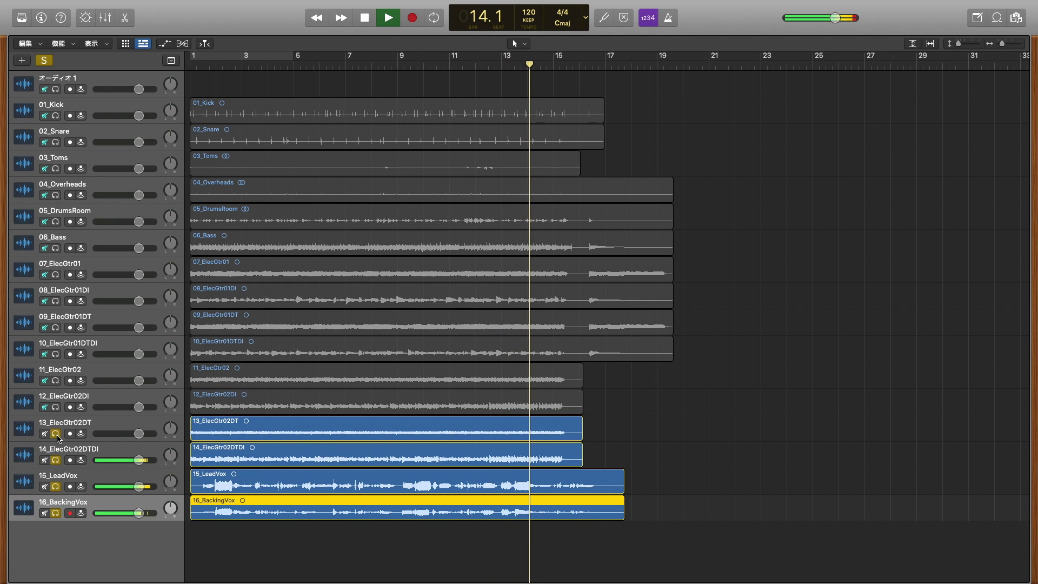
click(59, 405)
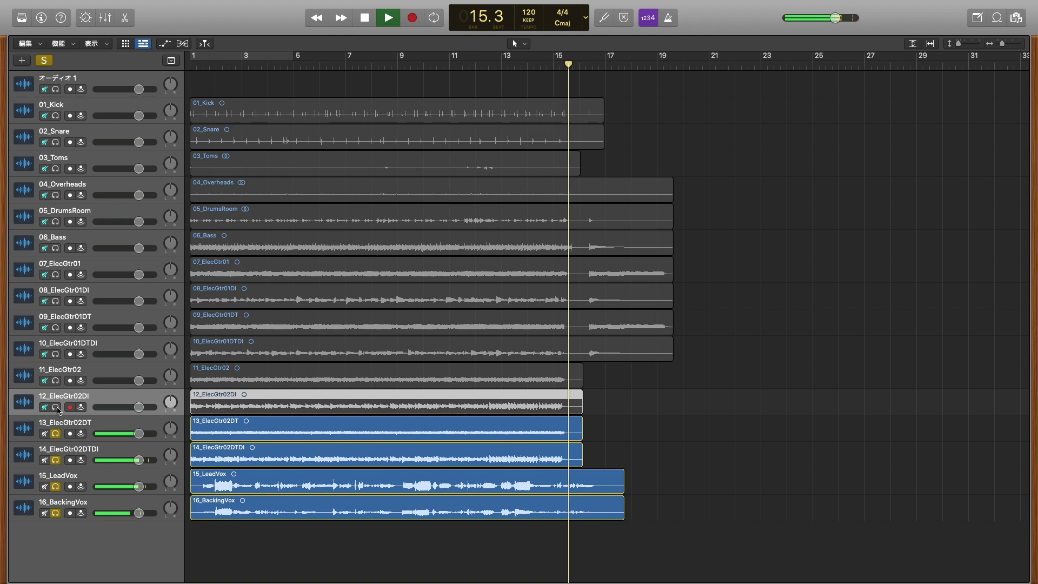
click(56, 408)
click(56, 380)
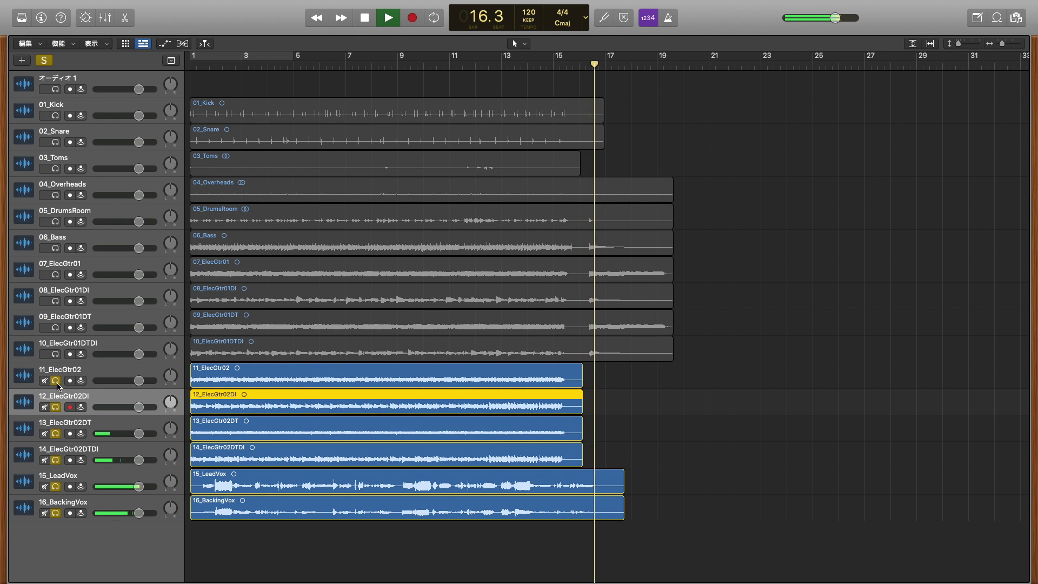
Turn on cycle playback and extend the cycle range to run from bar 1 to about bar 20.
click(434, 18)
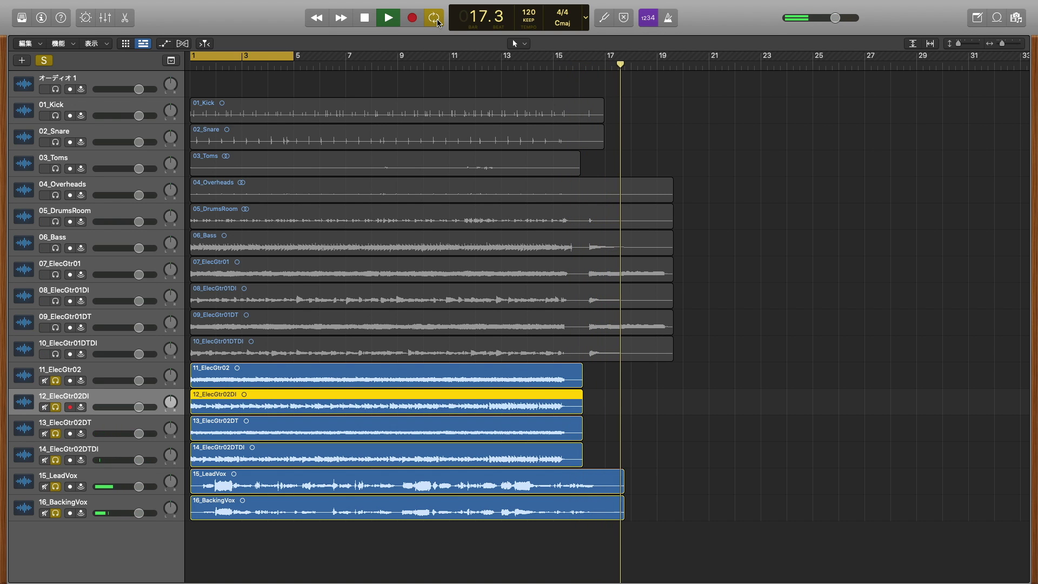
drag(293, 57, 683, 59)
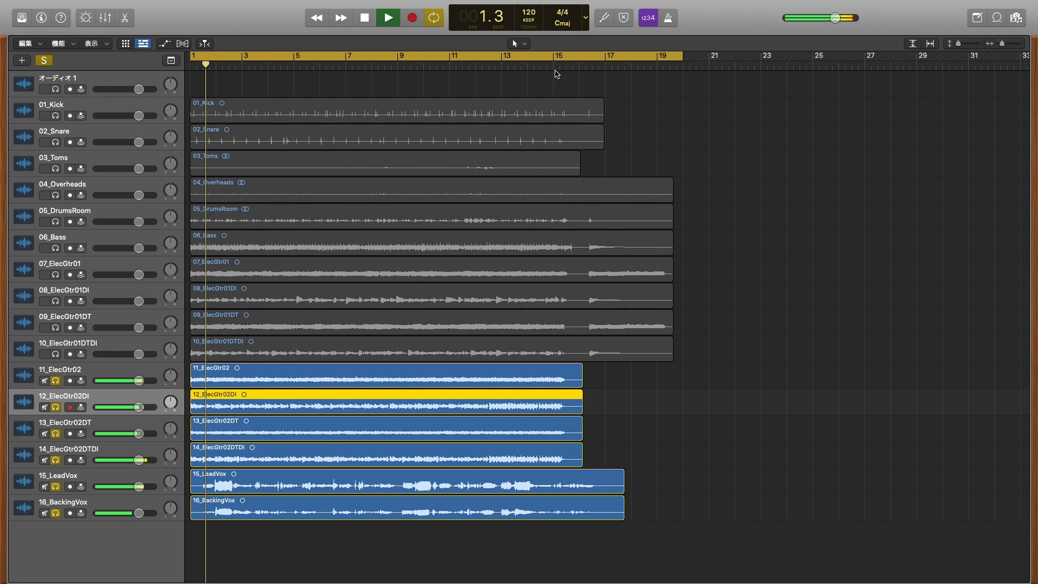
Add the four ElecGtr01 tracks and 06_Bass to the solo one by one, then clear all solos and stop playback after listening.
click(56, 355)
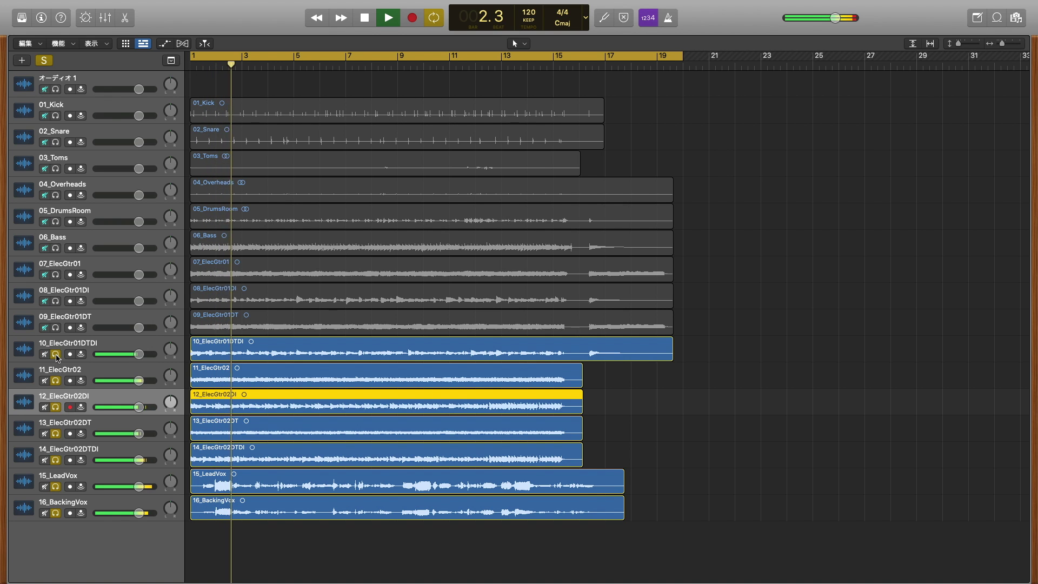
click(56, 328)
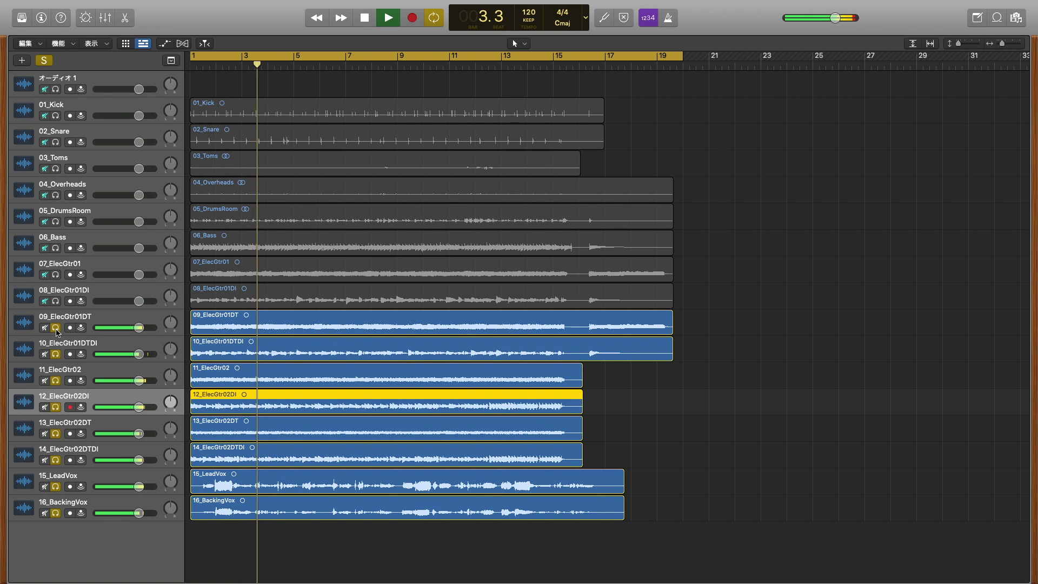
click(55, 301)
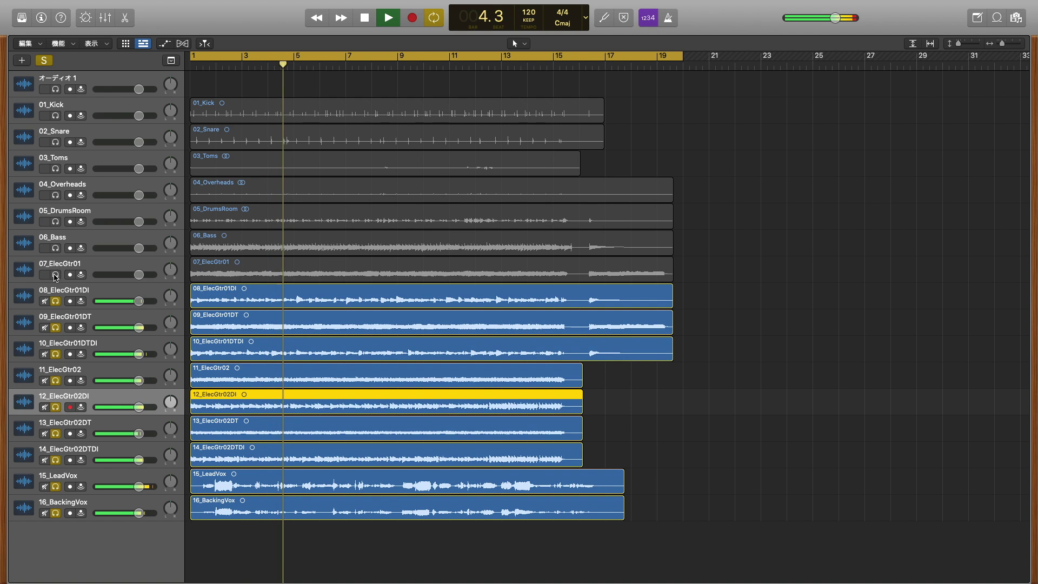
click(56, 275)
click(56, 248)
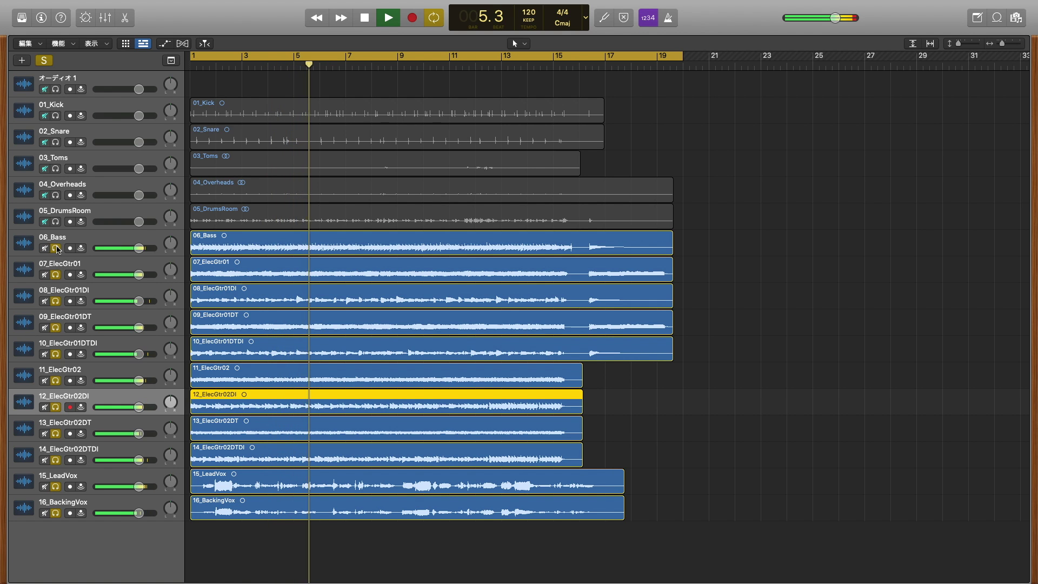
click(46, 60)
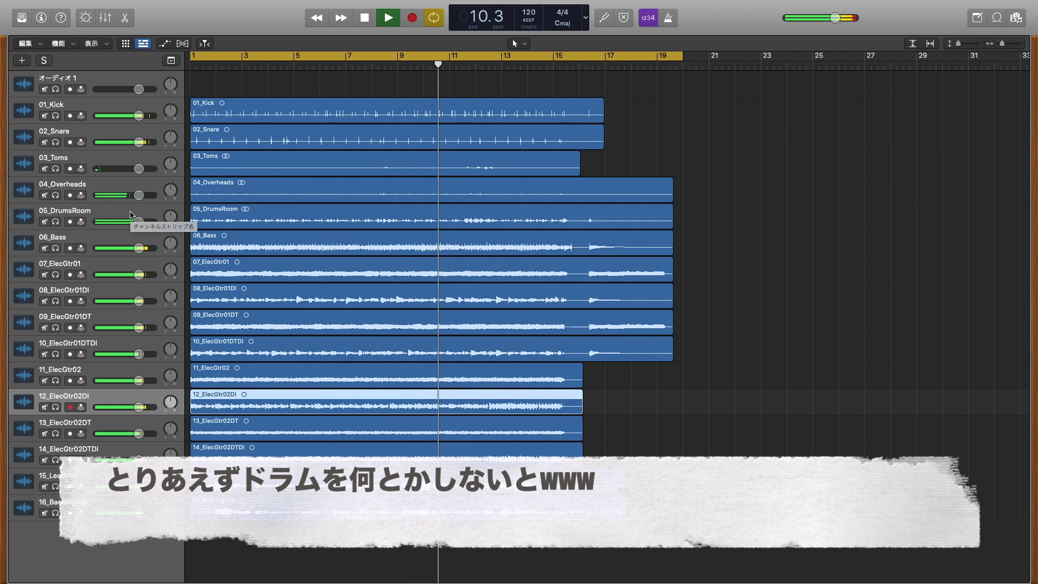
key(space)
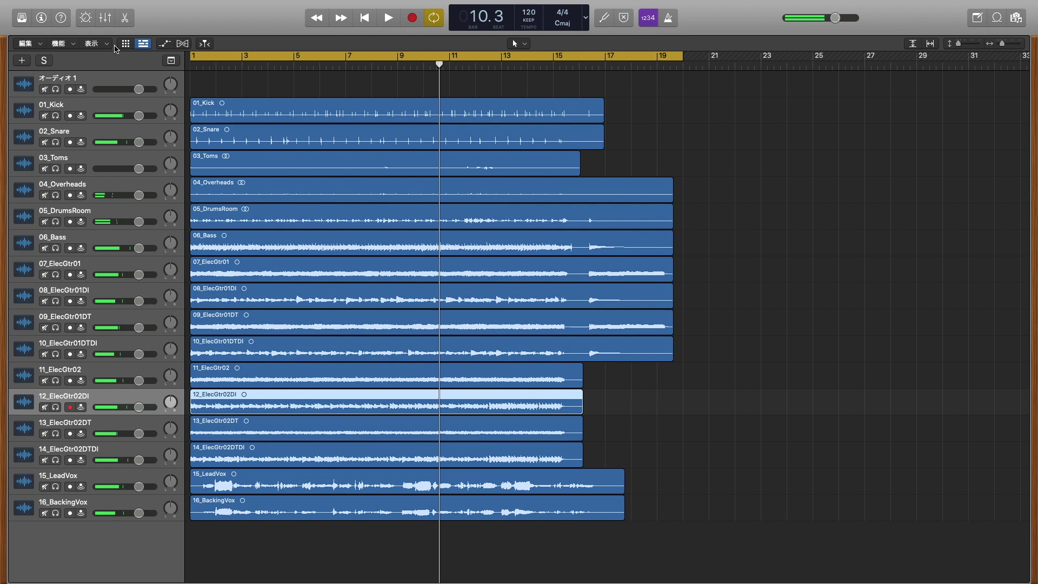
Show the Smart Controls pane and the inspector's channel strips, with the 01_Kick track selected.
click(85, 17)
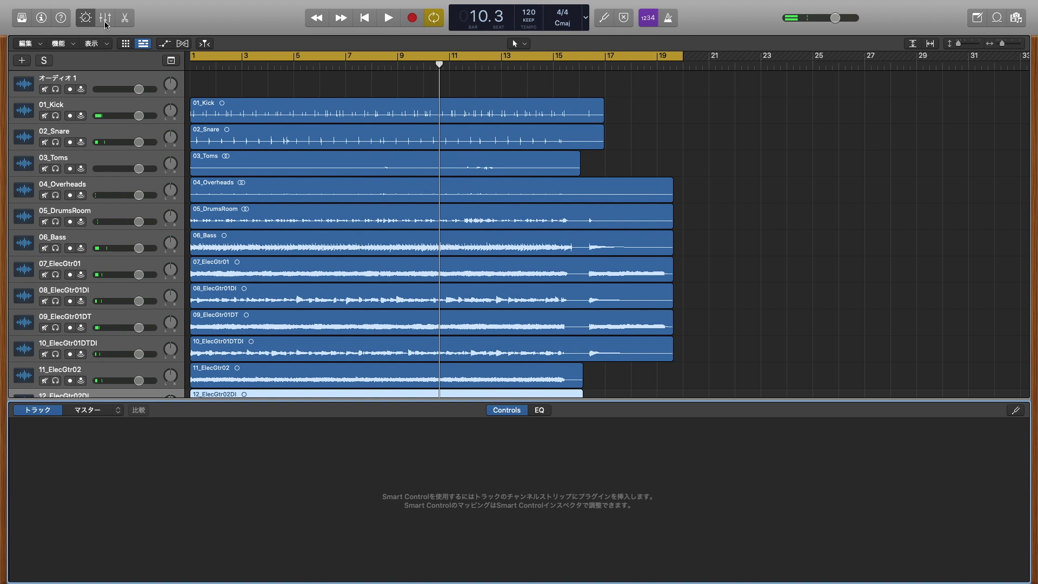
click(106, 21)
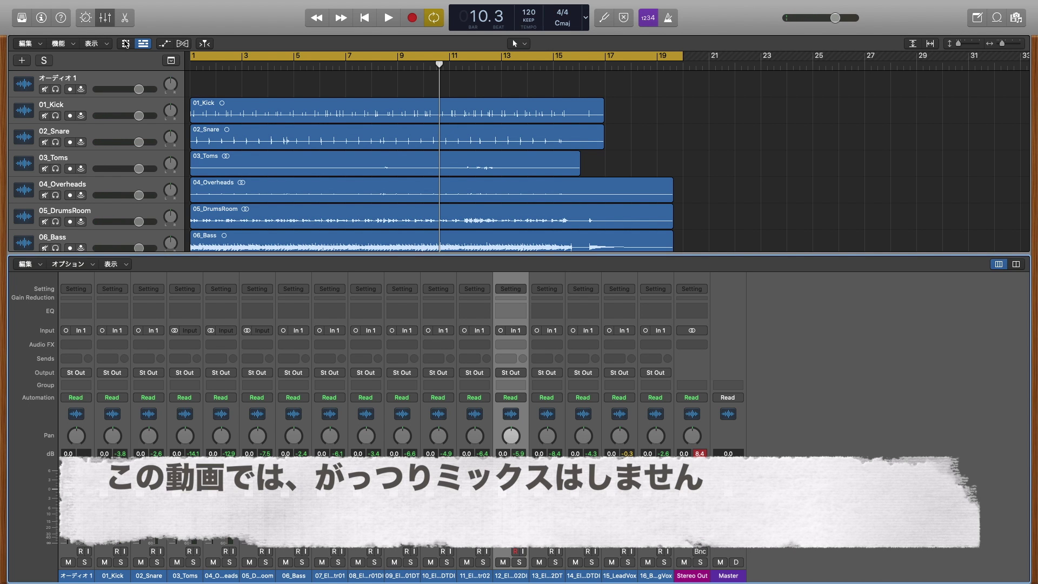
click(84, 19)
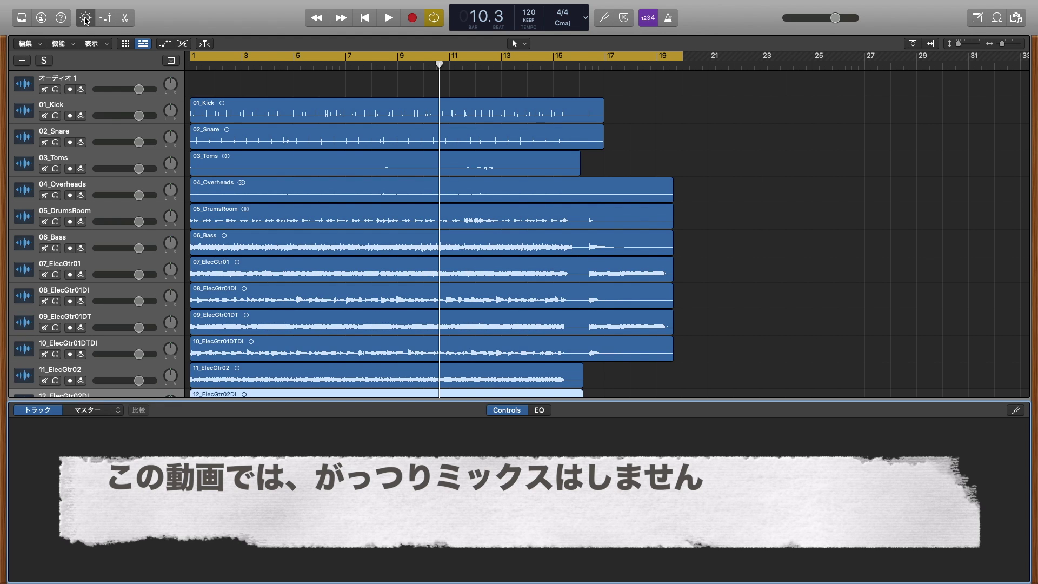
click(95, 84)
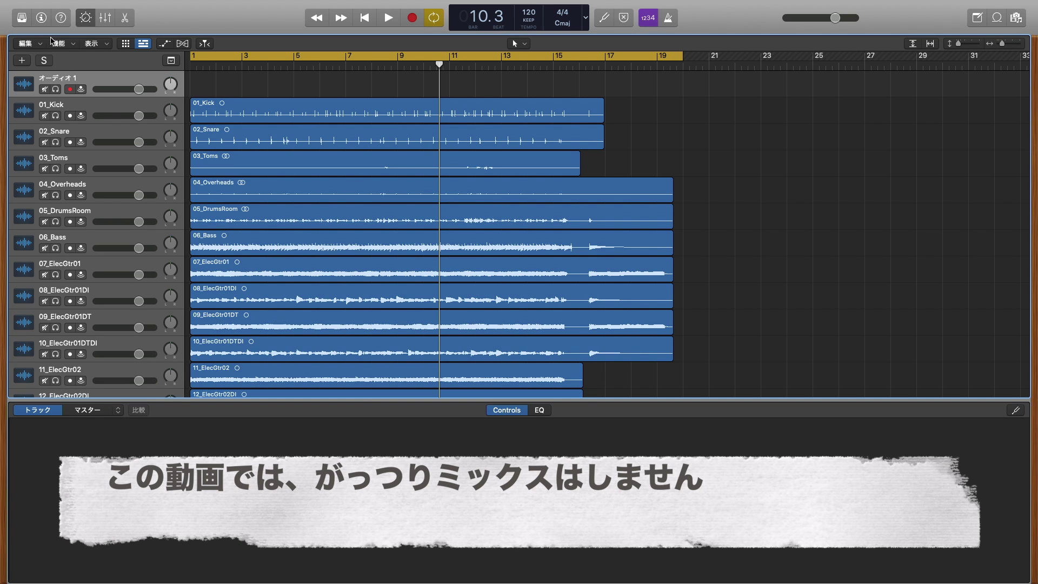
click(41, 17)
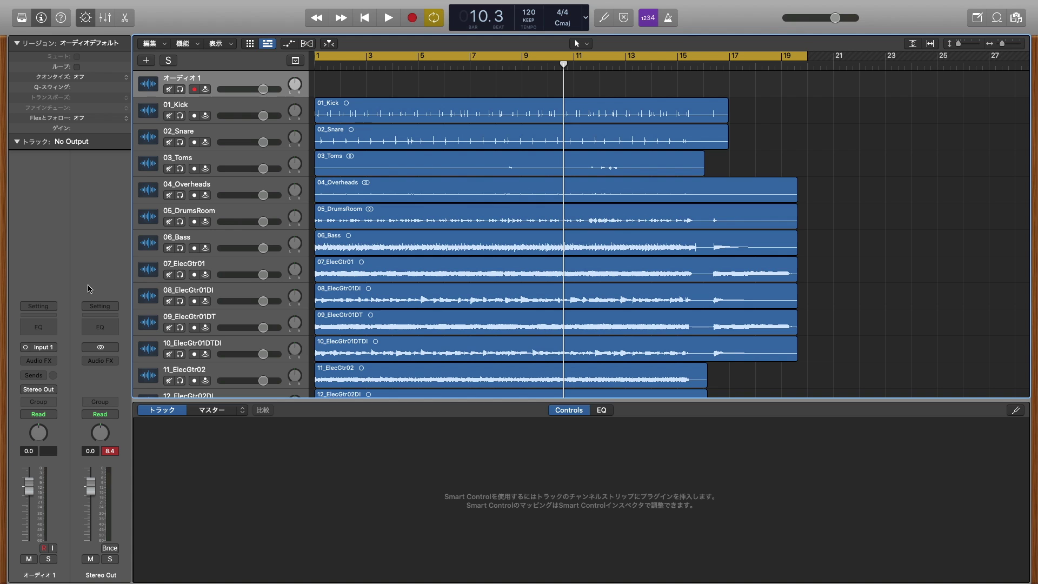
click(222, 106)
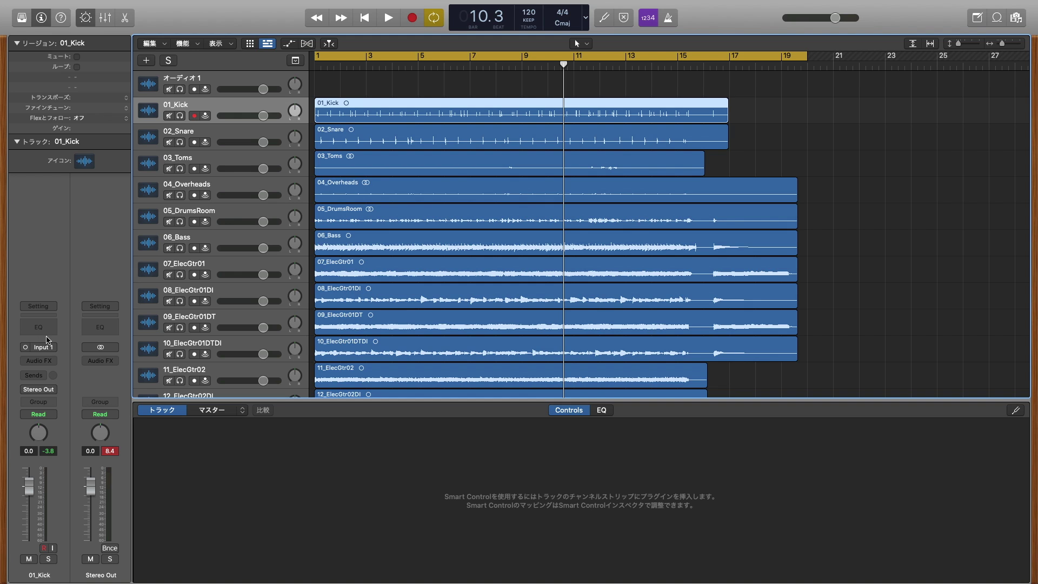
click(45, 365)
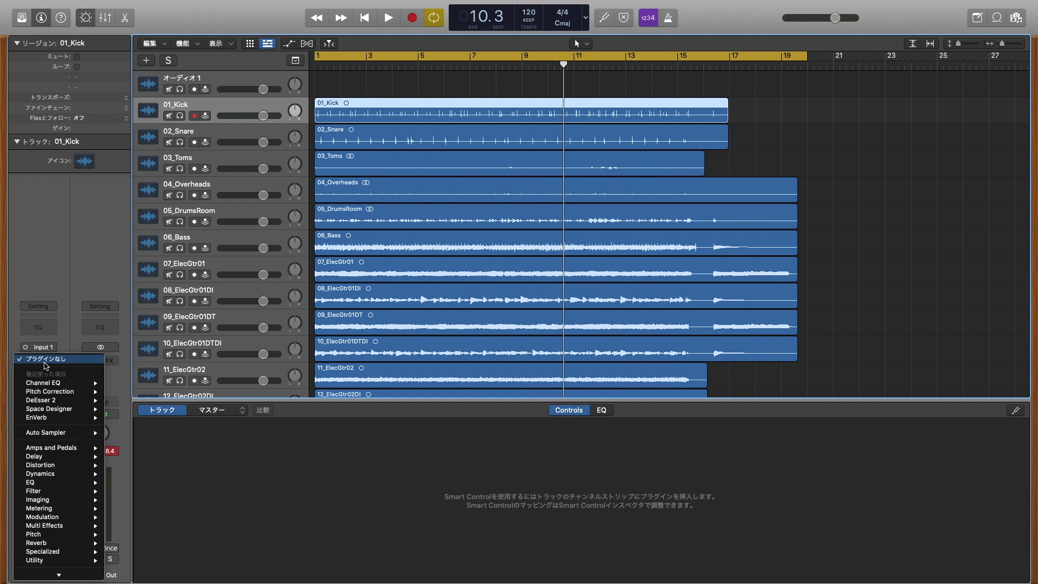
click(43, 276)
click(54, 363)
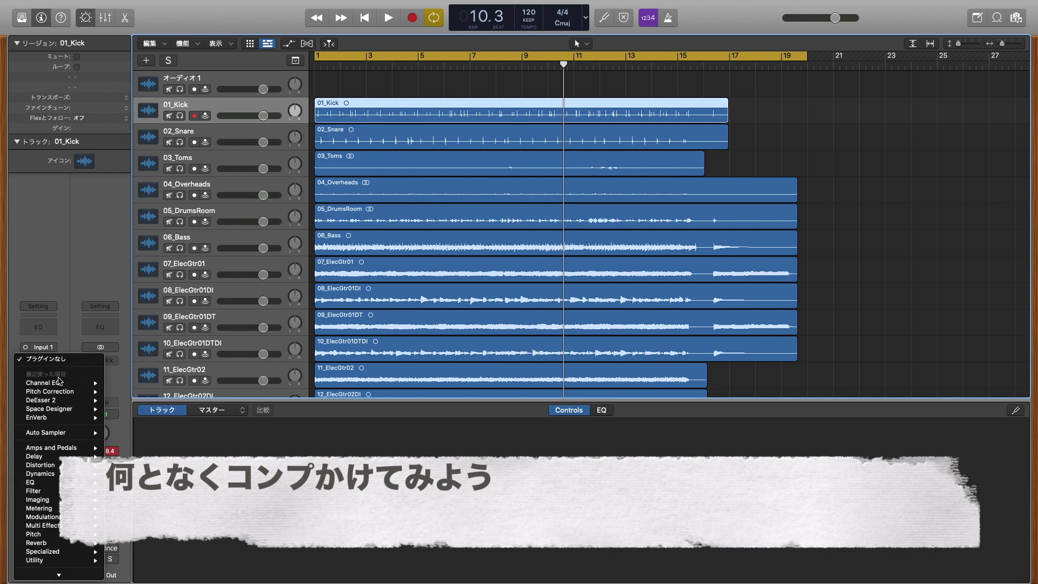
mouse_move(73, 448)
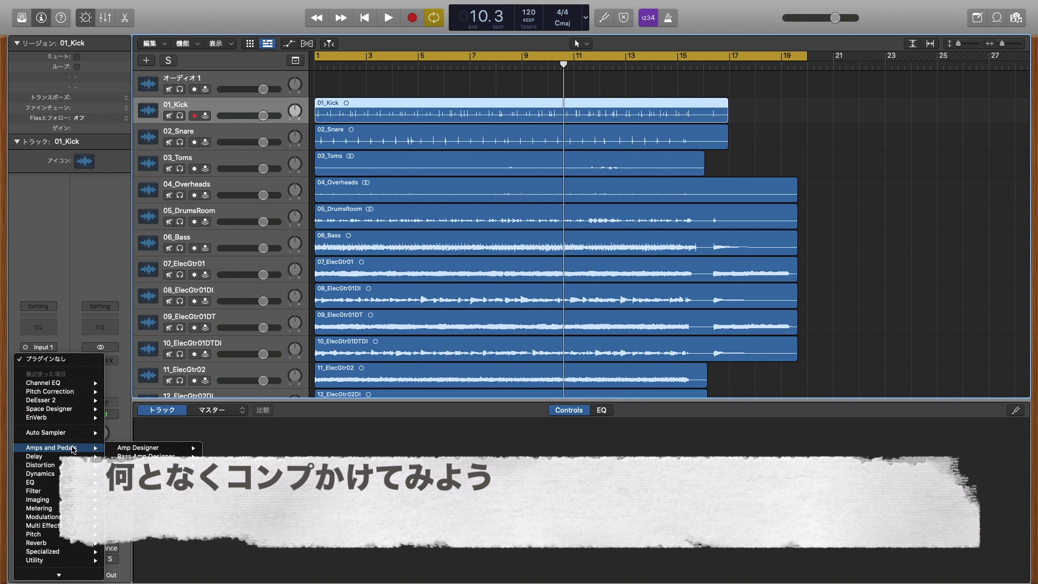
mouse_move(74, 492)
mouse_move(73, 467)
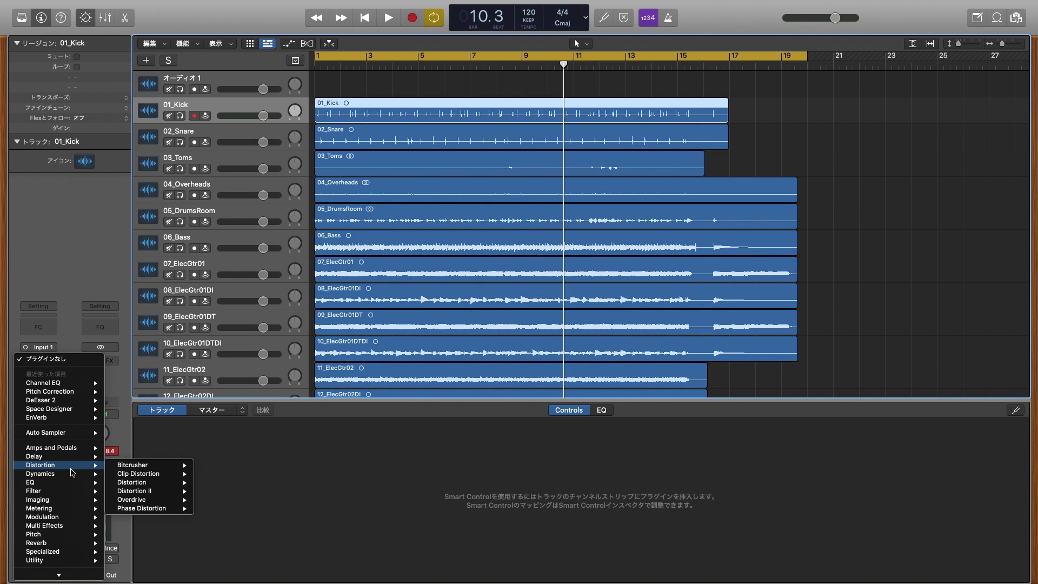
key(Escape)
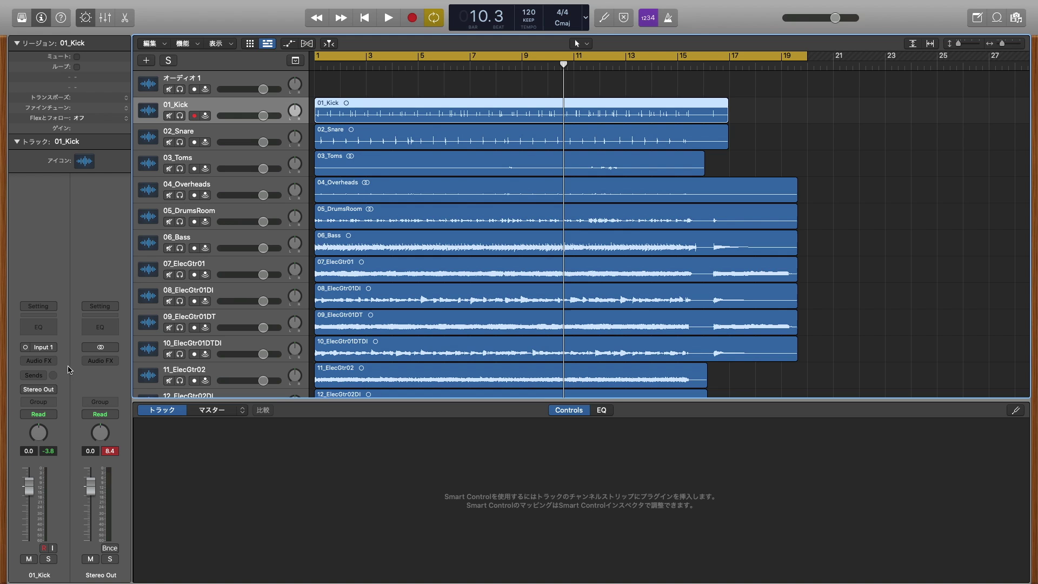
Insert the Compressor dynamics plug-in on the 01_Kick channel strip.
click(50, 361)
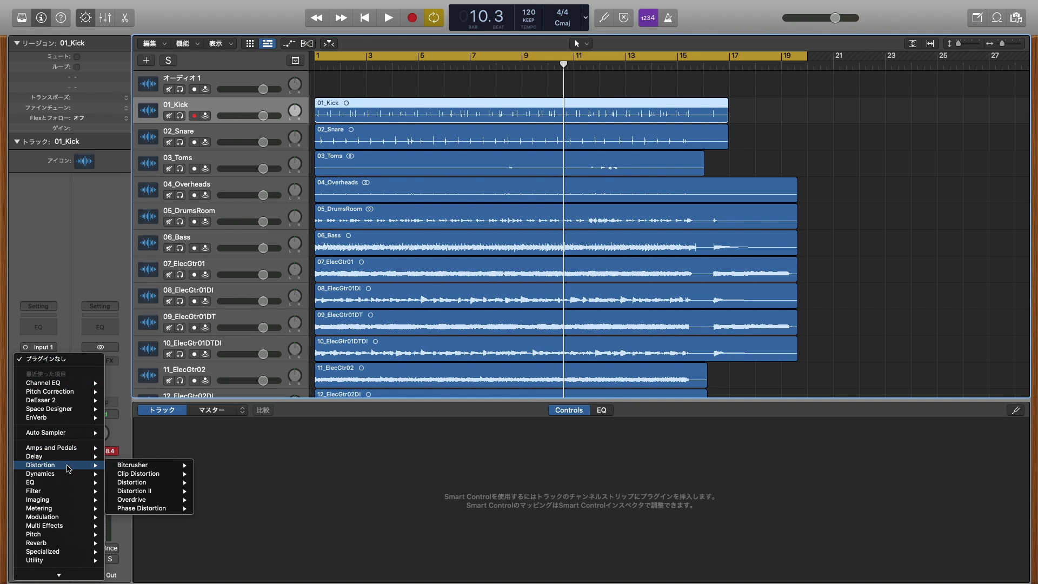
mouse_move(69, 475)
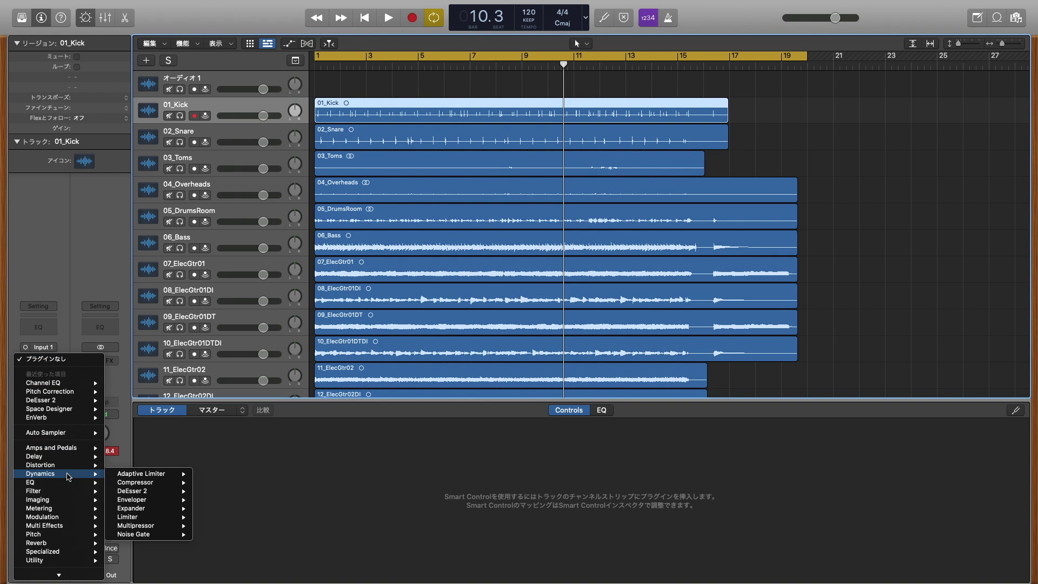
click(141, 484)
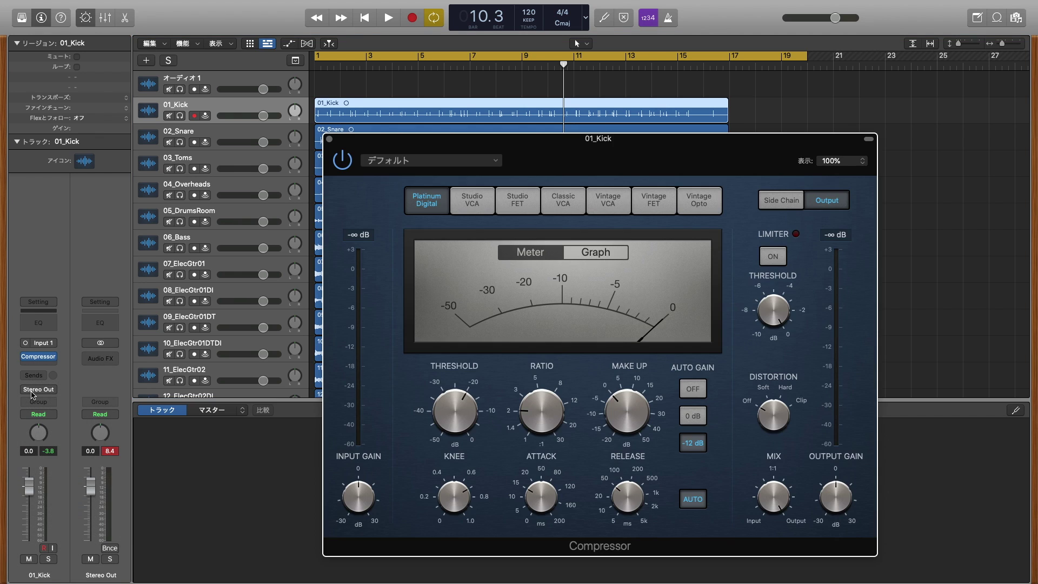
Play 01_Kick in solo and raise its Compressor's threshold and ratio, setting the make-up gain to about 2 dB.
click(388, 18)
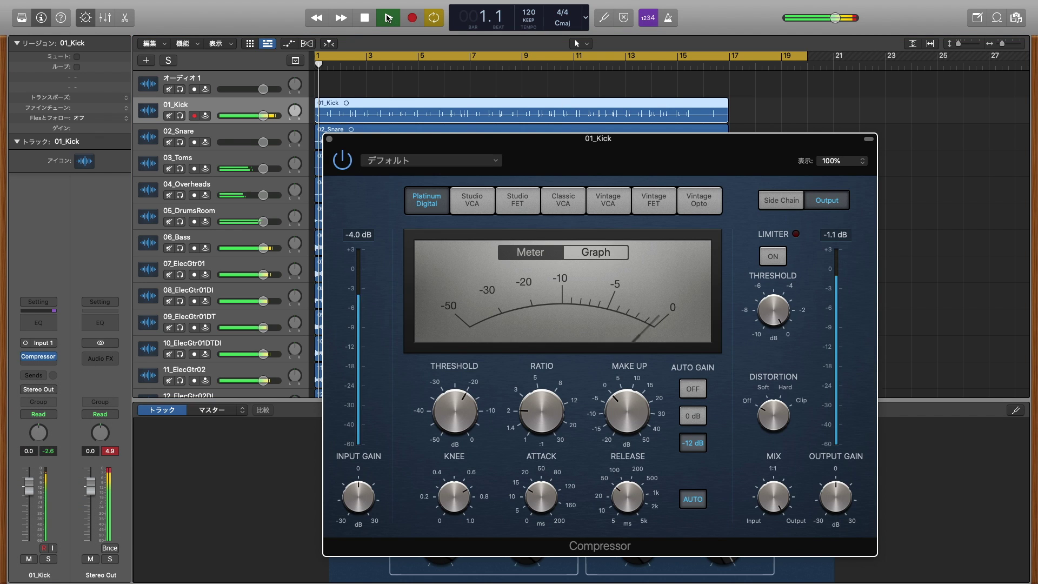
click(180, 116)
mouse_move(457, 408)
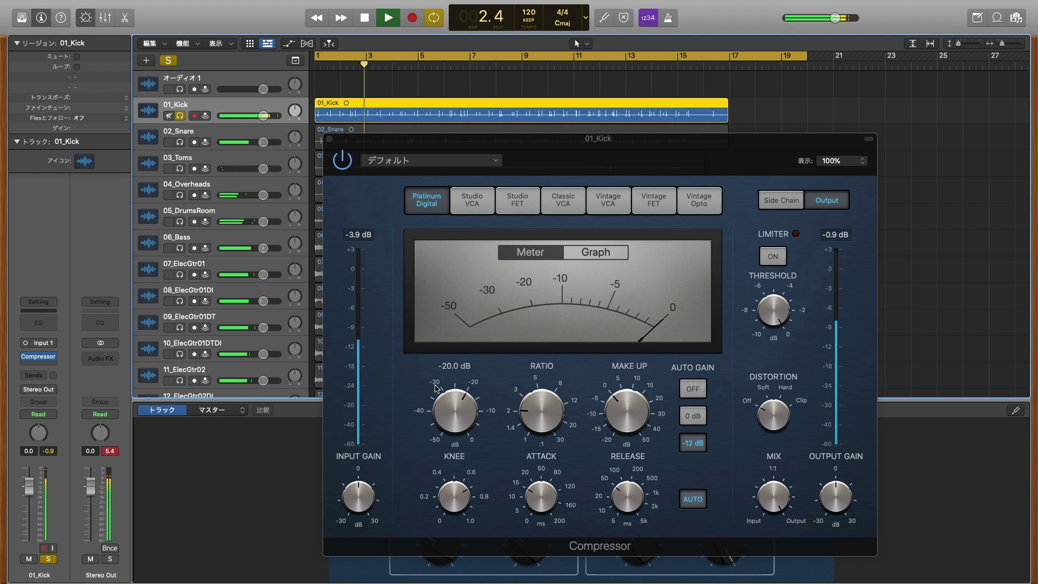
drag(457, 408, 458, 386)
mouse_move(545, 409)
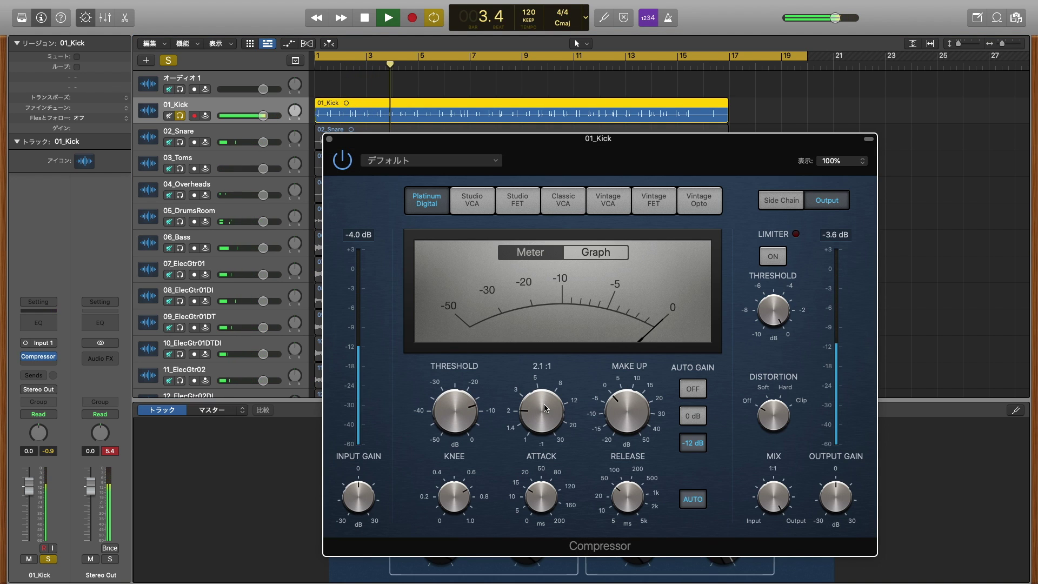
drag(637, 417, 631, 388)
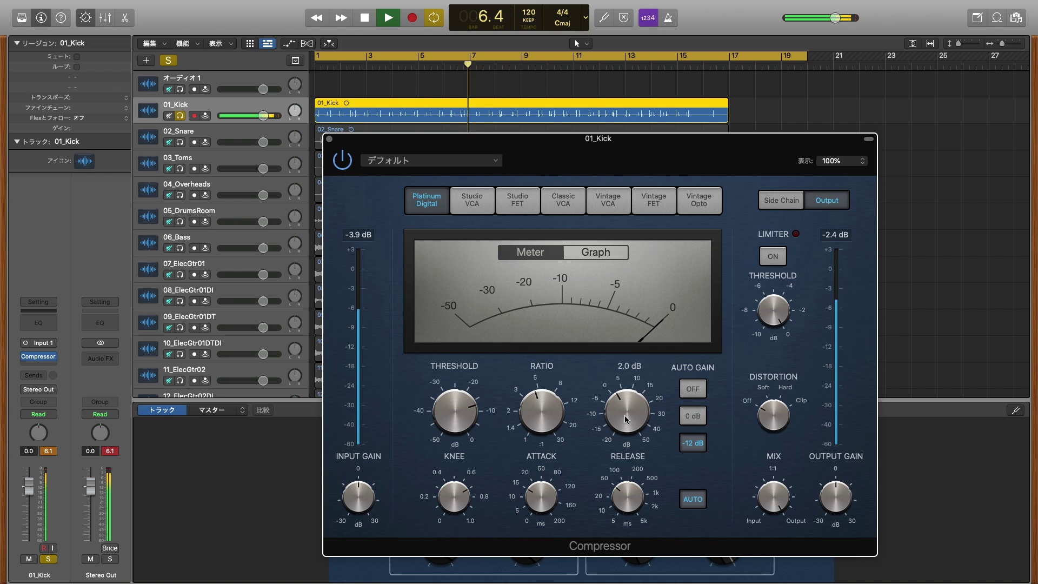
Add a Channel EQ to 01_Kick and cut the 250 Hz band at 284 Hz by 3.8 dB with a Q of 1.00.
double_click(48, 326)
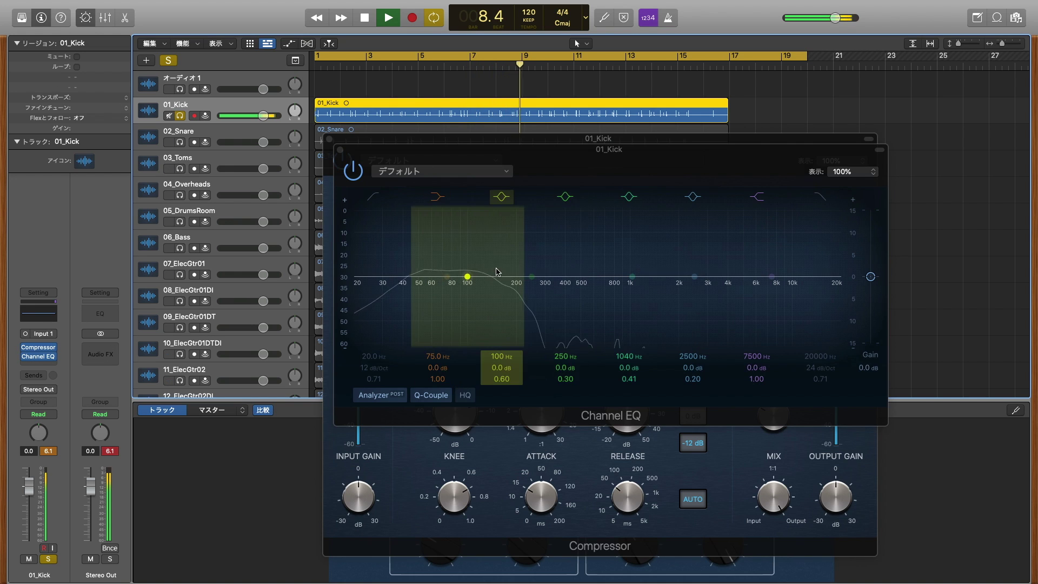
drag(532, 278, 547, 301)
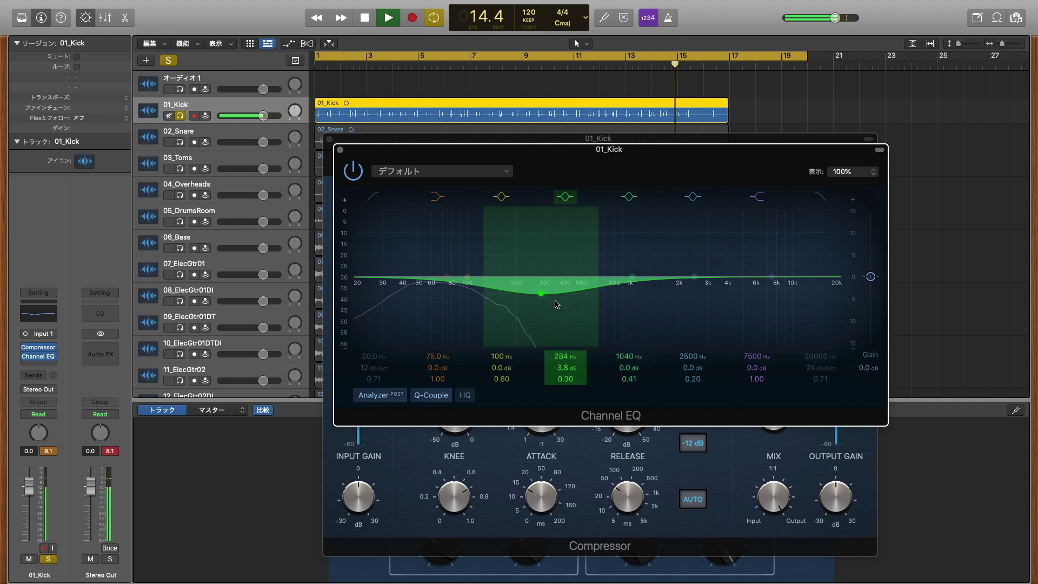
drag(564, 380, 564, 357)
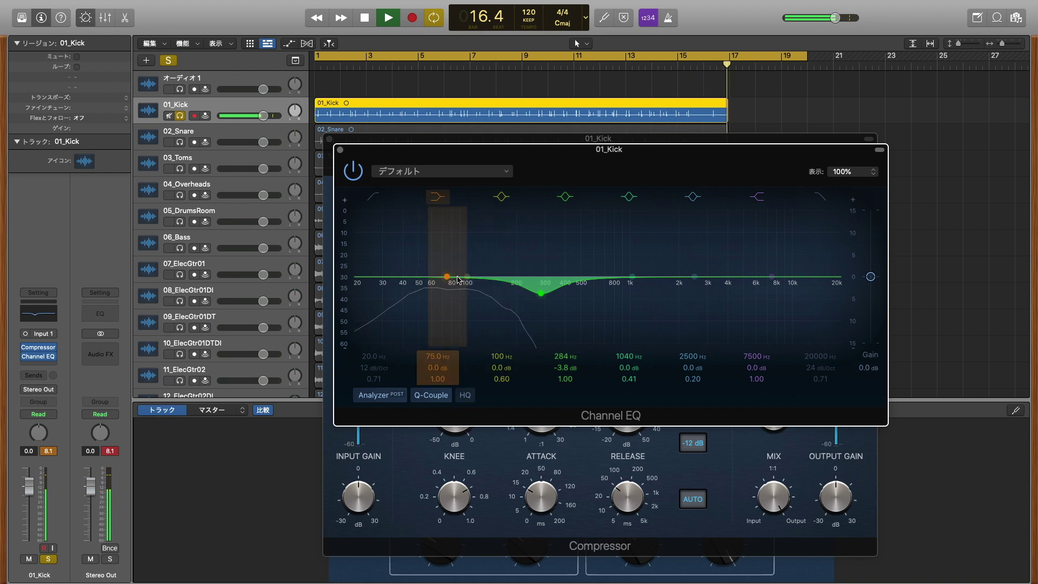
Boost the kick EQ's 100 Hz band by 4.4 dB at 86.5 Hz with a Q of 2.50.
drag(472, 271, 475, 264)
drag(502, 379, 501, 368)
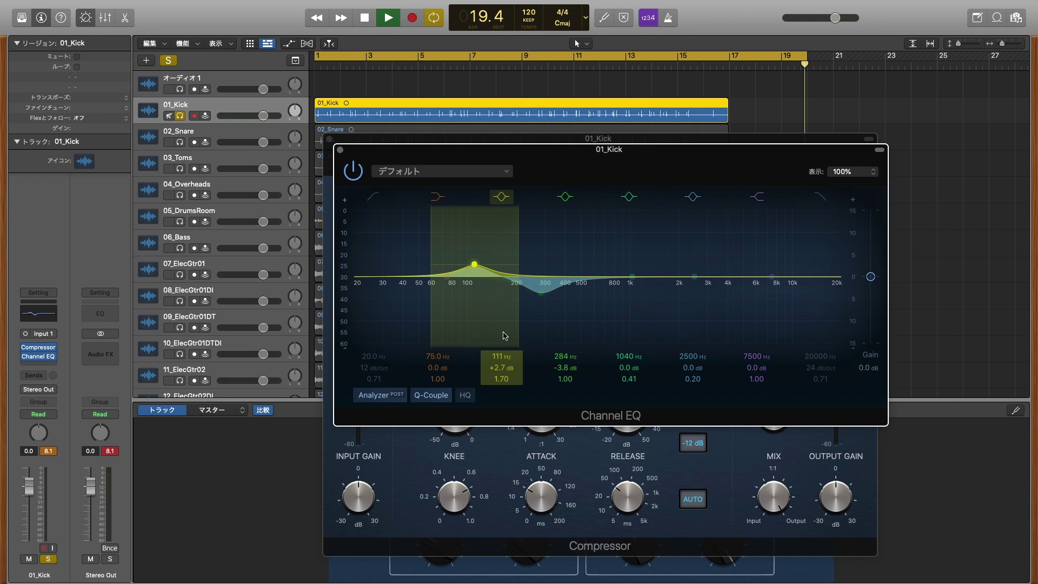
drag(467, 252, 461, 251)
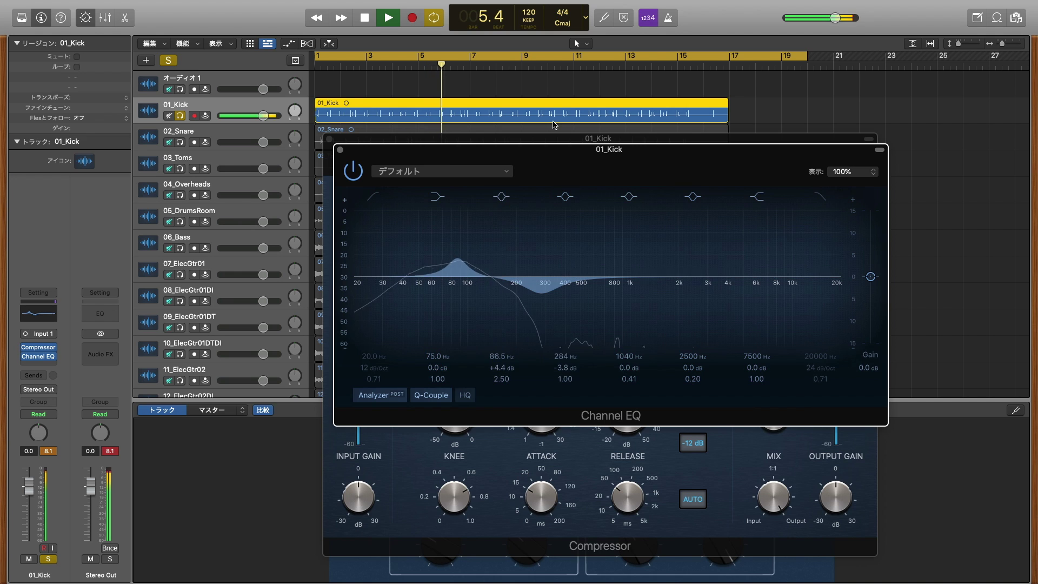
Release the solo on 01_Kick to hear the full mix and close the Channel EQ and Compressor windows.
click(180, 116)
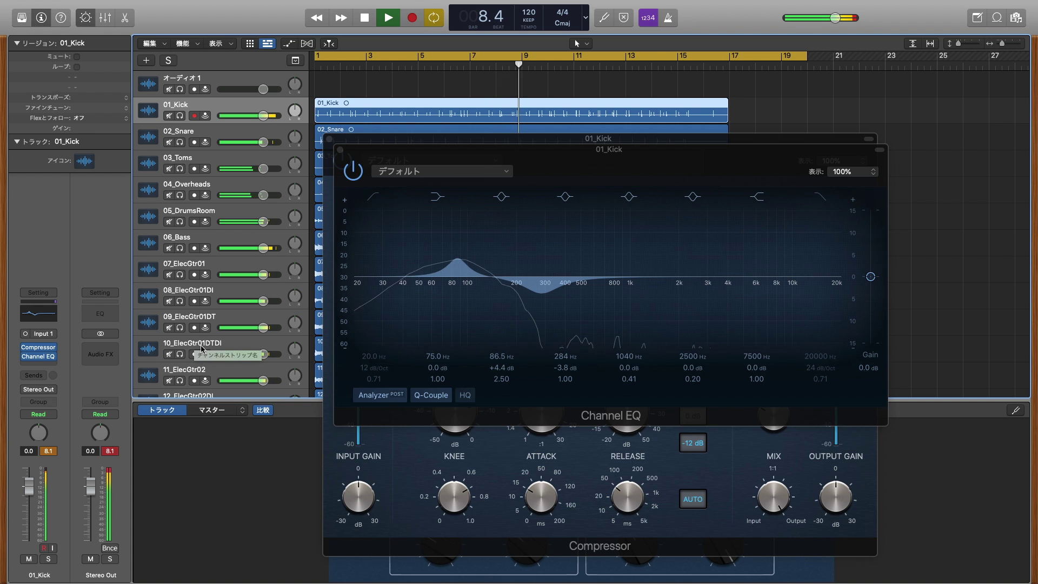
scroll(200, 325, down, 5)
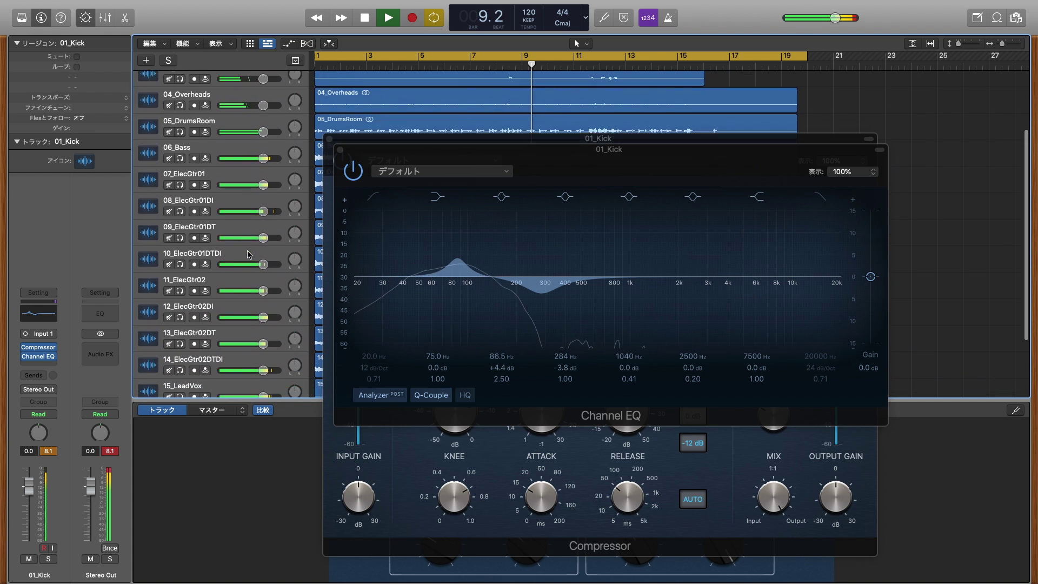
click(341, 151)
click(329, 141)
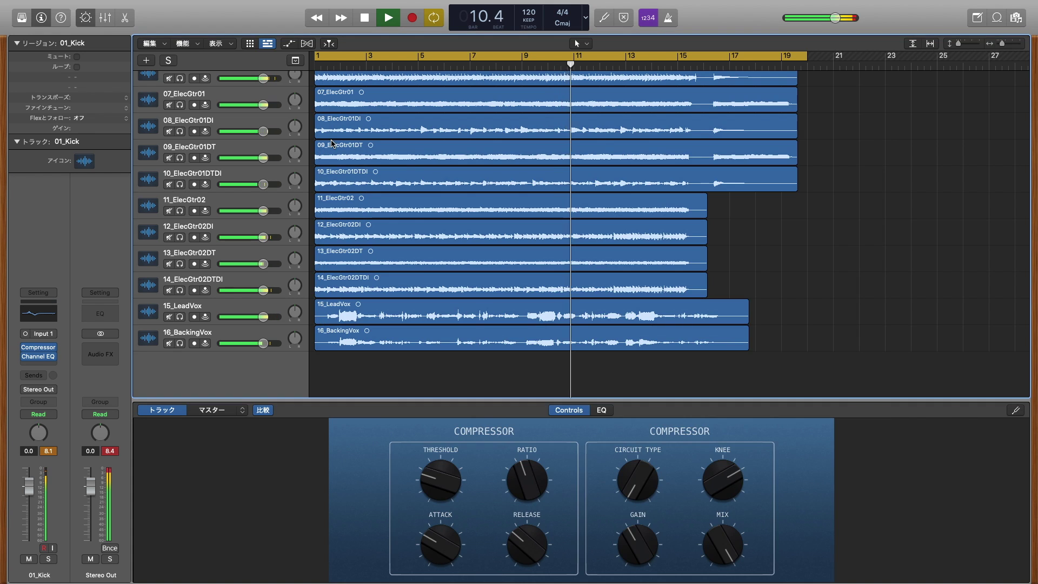
Open the mixer, lower the 06_Bass fader to -0.7 dB and stop playback.
click(110, 21)
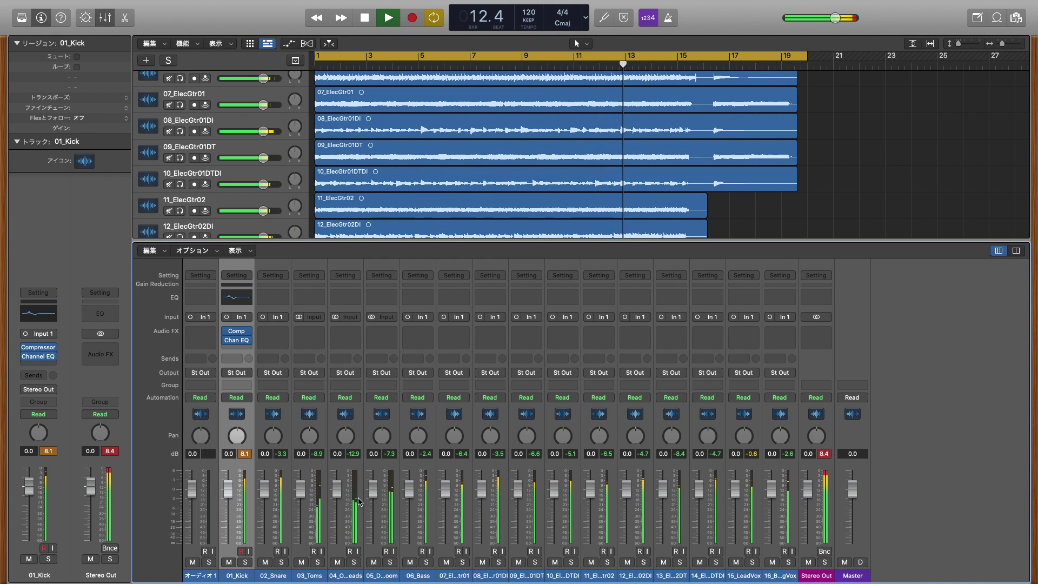
drag(410, 493, 409, 495)
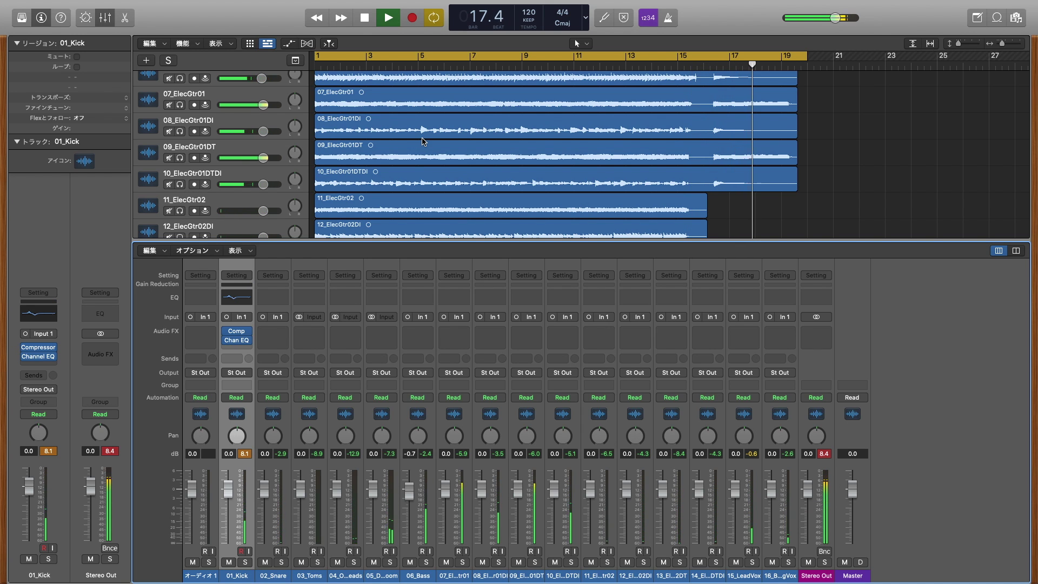
click(366, 18)
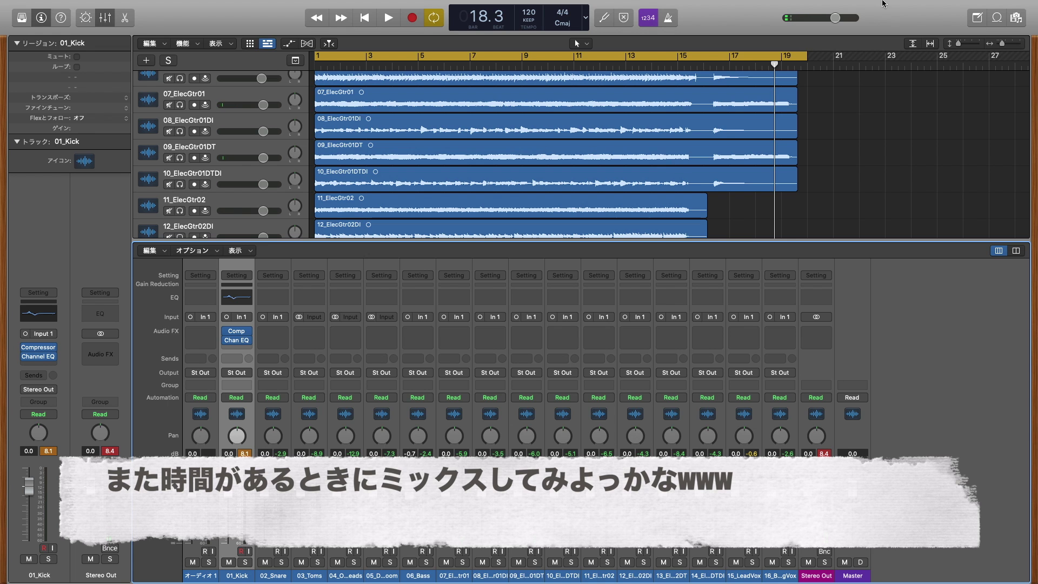
mouse_move(883, 3)
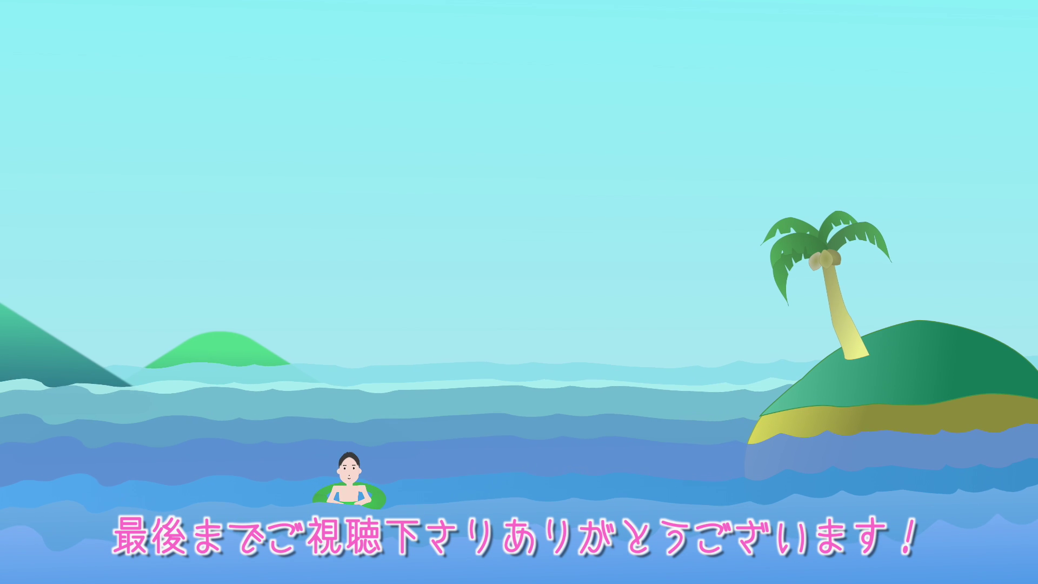